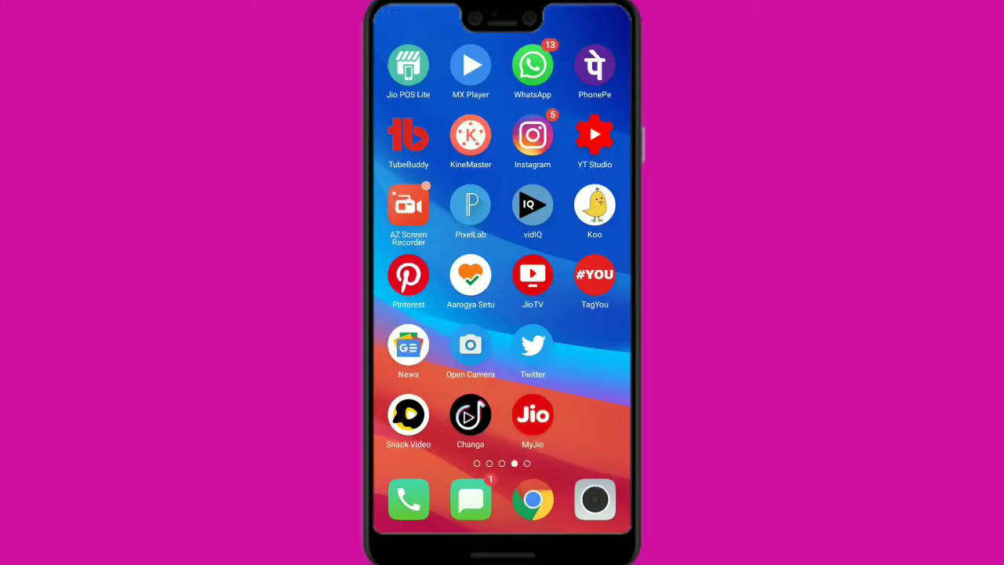
Launch Changa and go to the account's Profile tab to begin creating a video.
left_click(471, 416)
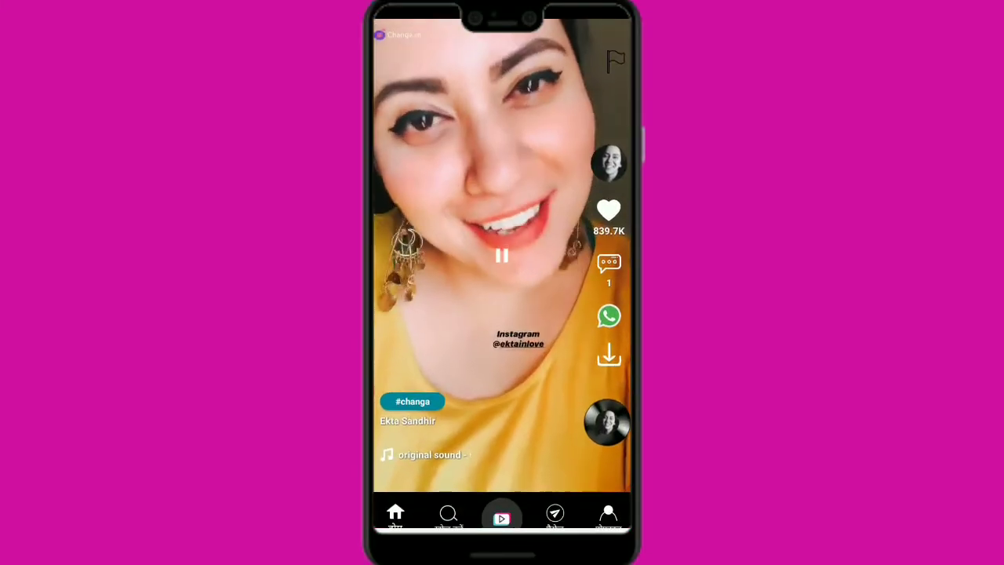
left_click(608, 507)
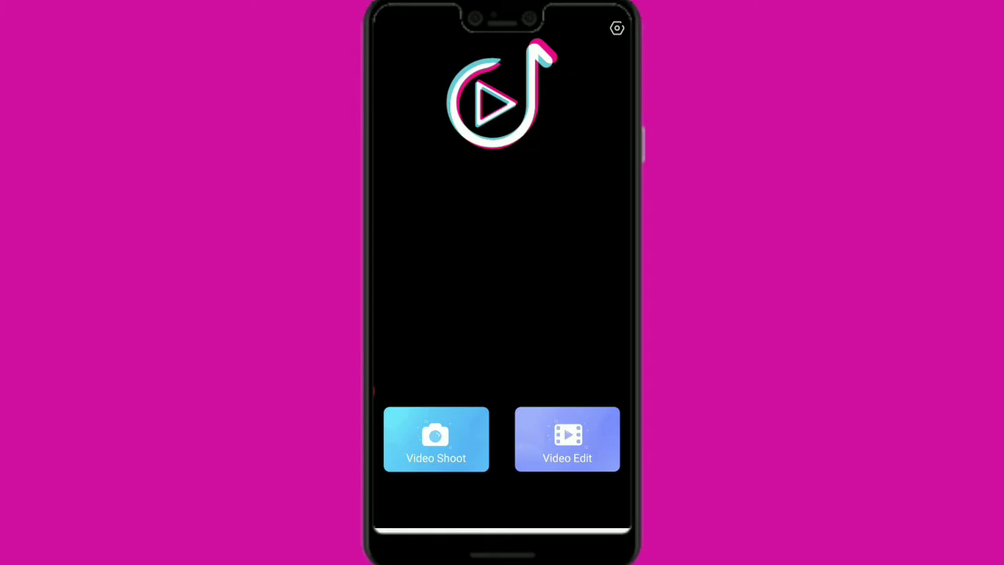
Choose Video Edit, filter to videos, and start a project from the 05:29 recording of 2020-10-04.
left_click(566, 440)
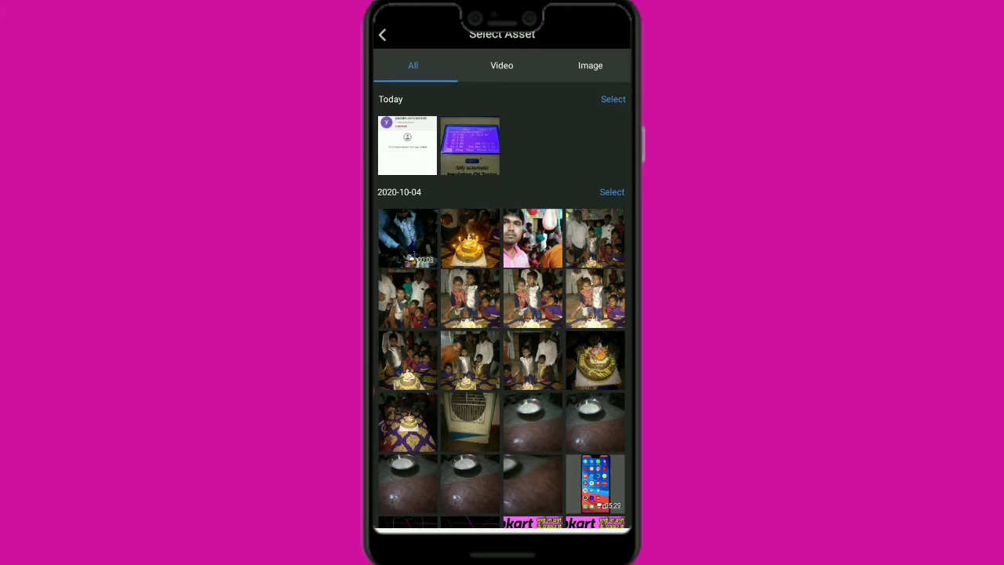
left_click(501, 65)
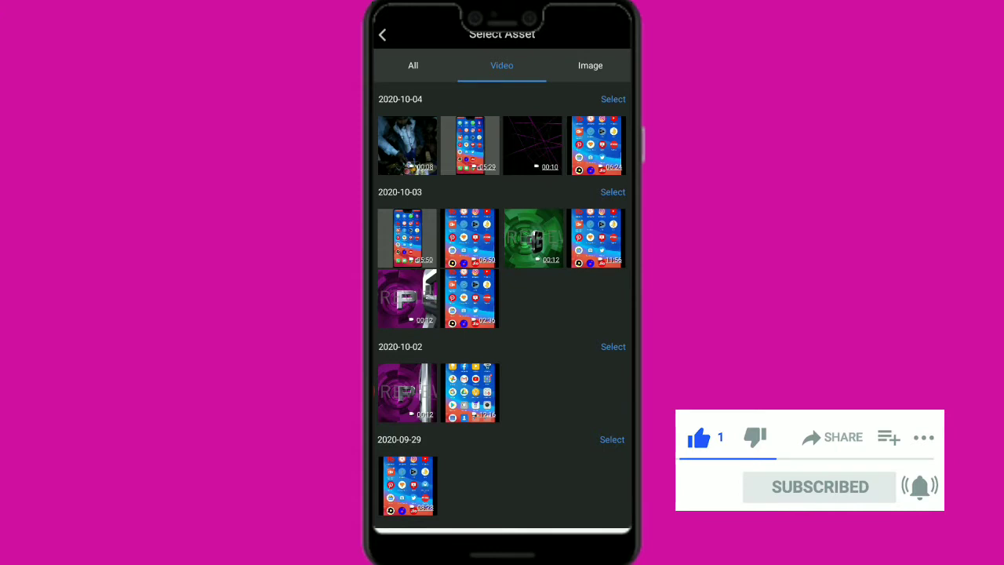
left_click(469, 145)
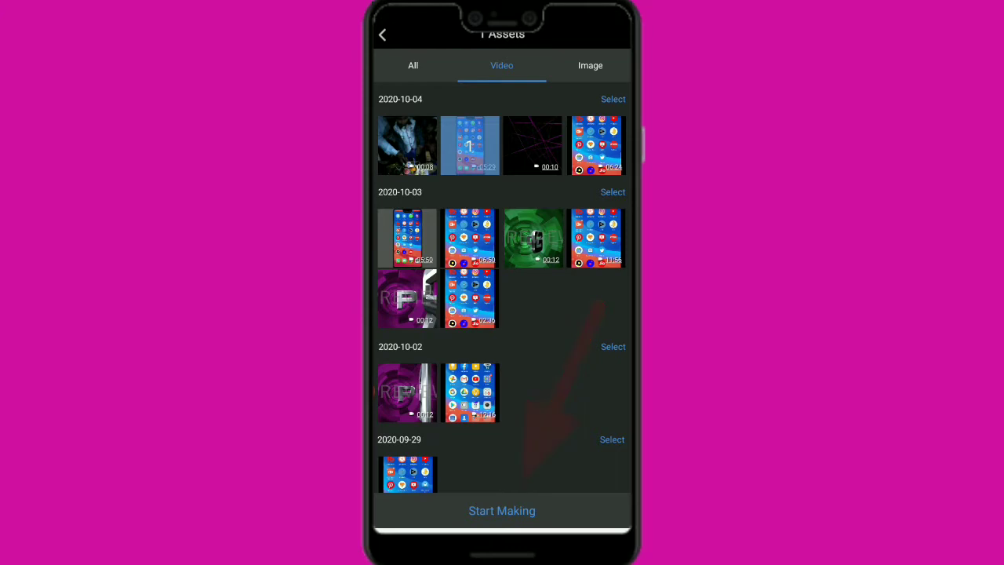
left_click(502, 510)
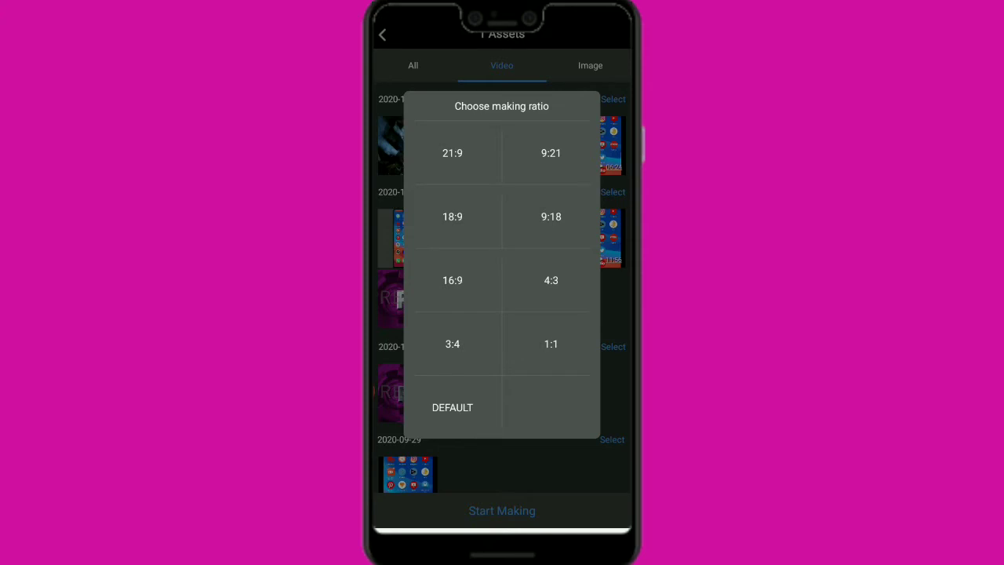
Set the project ratio to 16:9, apply the picture theme, and pause the preview.
left_click(452, 280)
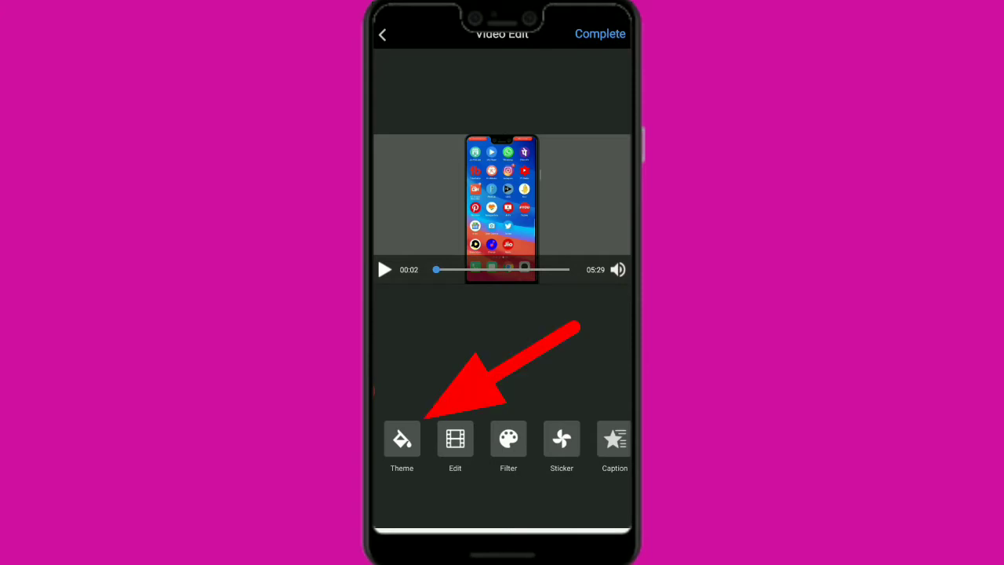
left_click(401, 439)
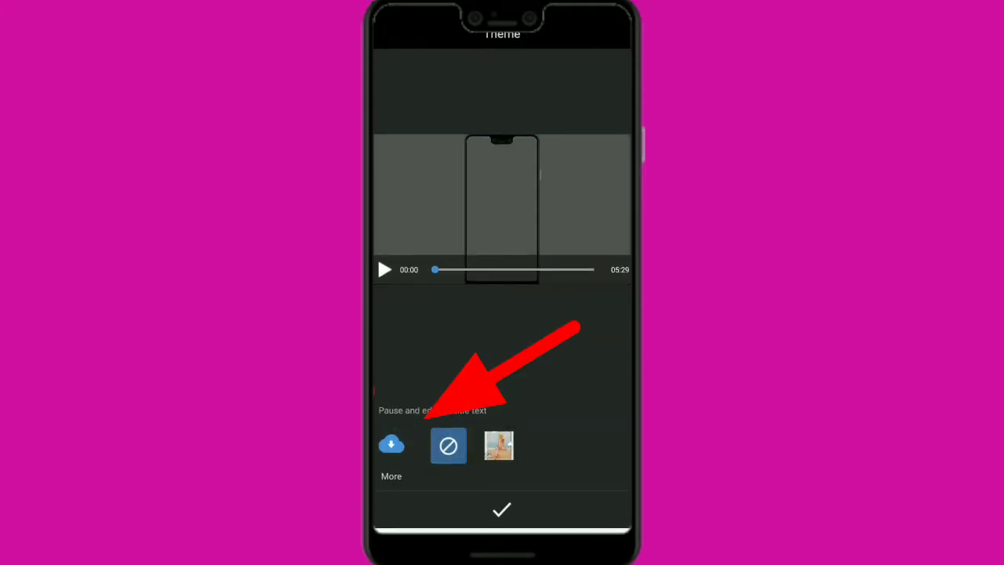
left_click(499, 446)
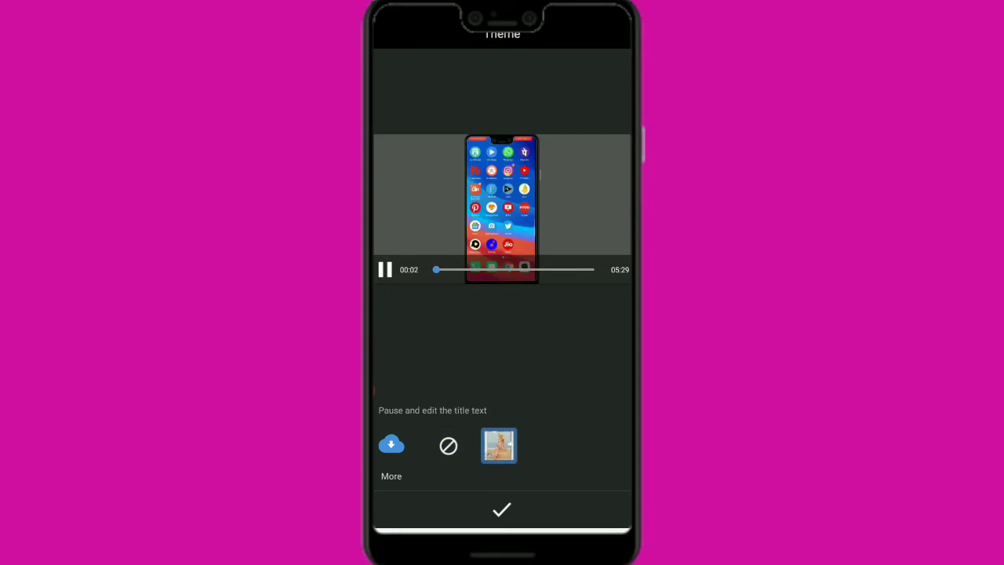
left_click(384, 269)
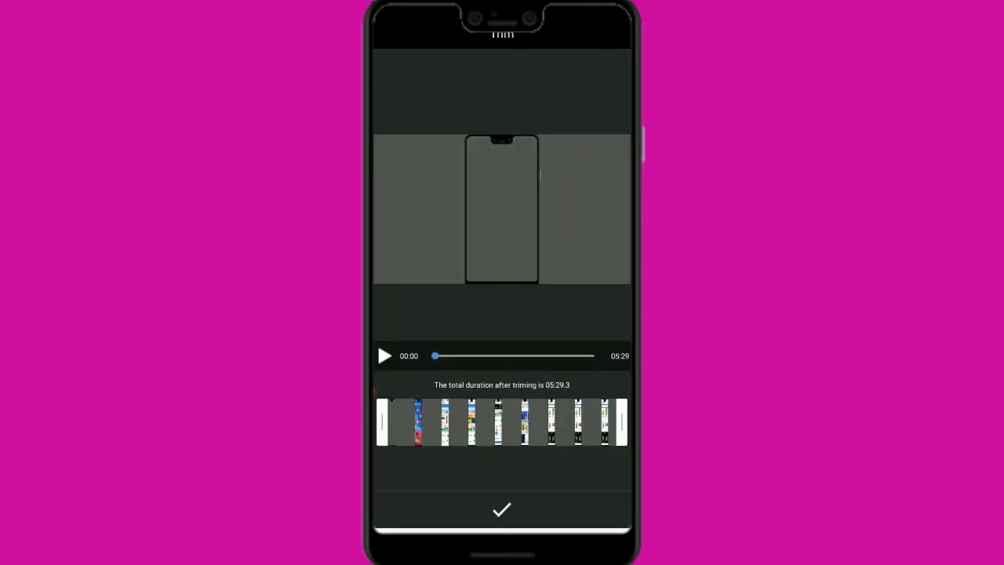
Trim both ends of the 05:29 clip so it runs about 32 seconds.
left_click_drag(621, 422, 538, 422)
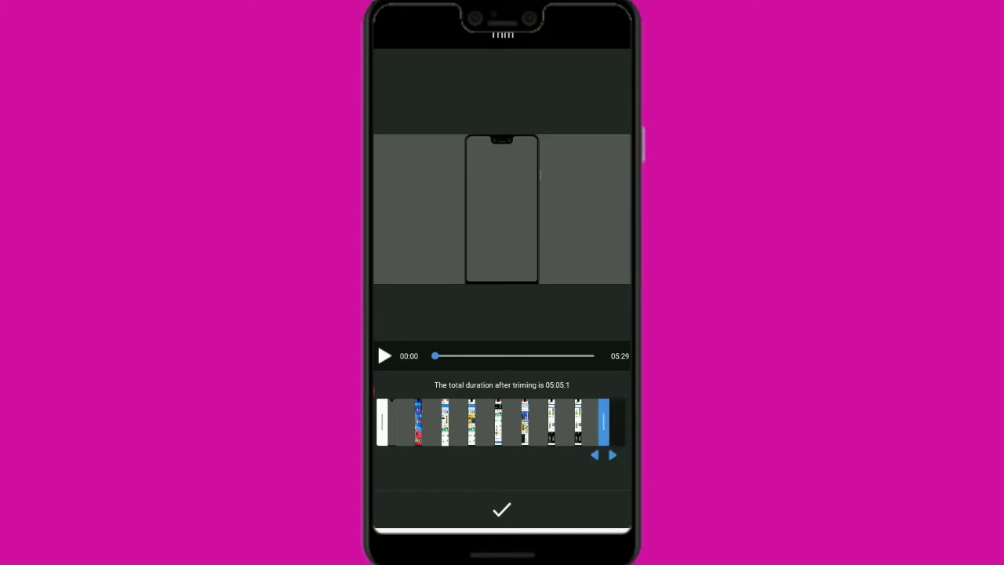
mouse_move(382, 422)
left_mouse_down()
mouse_move(489, 422)
mouse_move(382, 422)
left_mouse_up()
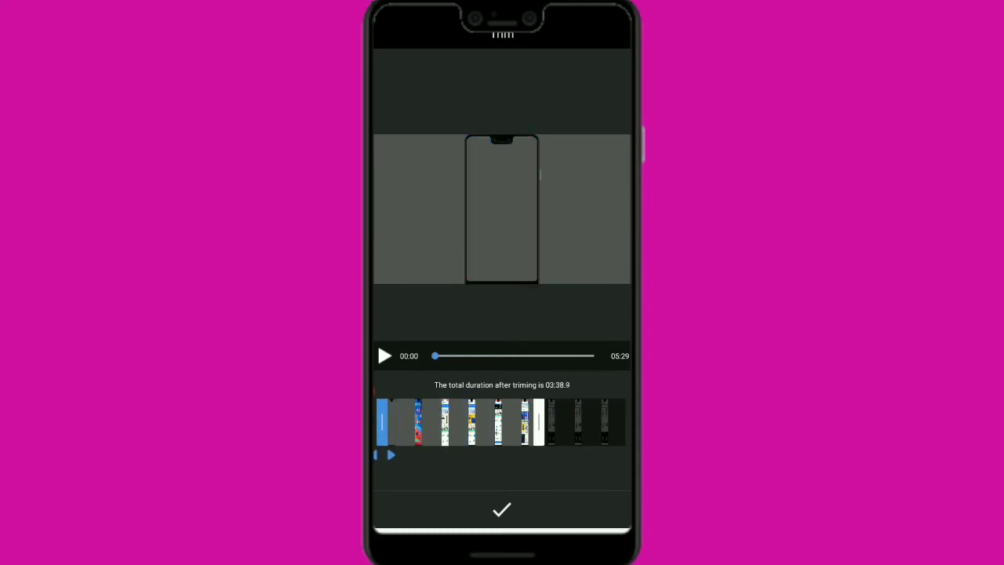
left_click_drag(538, 422, 400, 422)
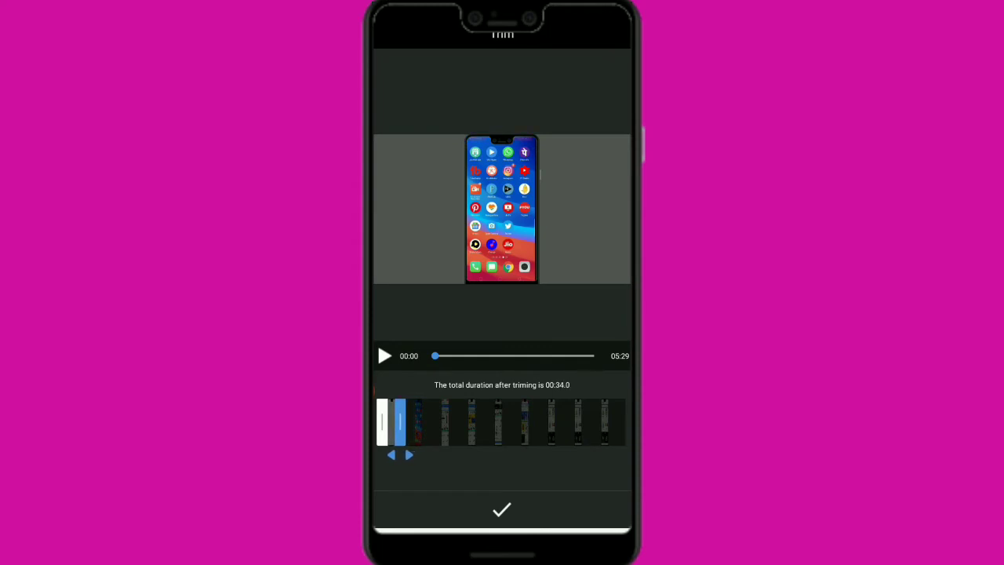
left_click_drag(401, 422, 388, 422)
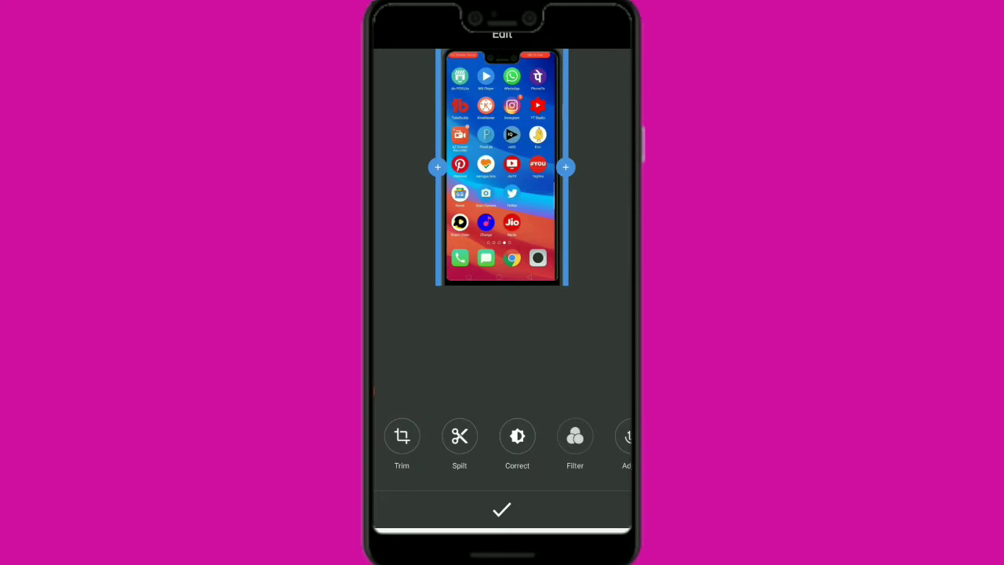
Adjust the clip's brightness, contrast and saturation in the Correct settings.
left_click(517, 436)
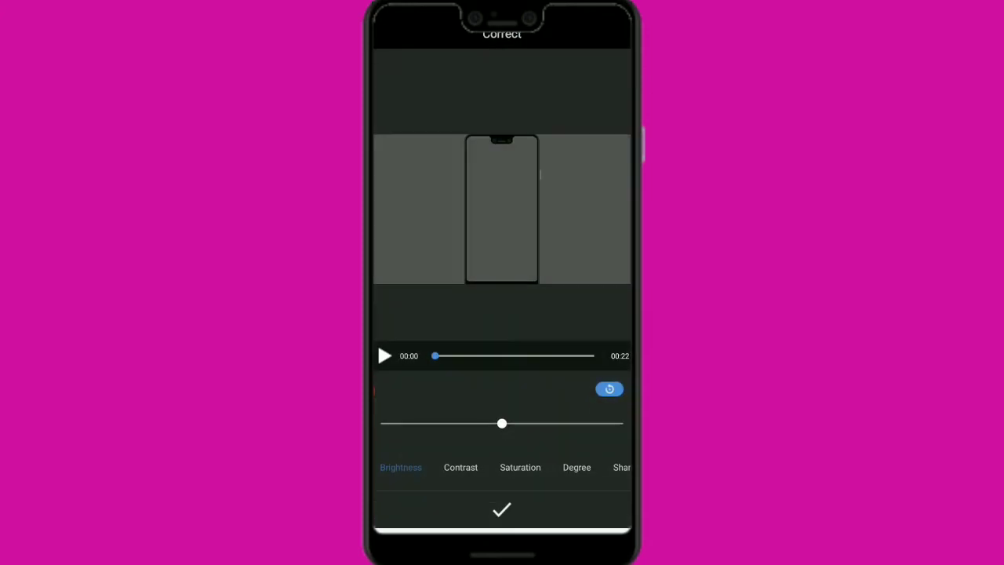
mouse_move(502, 424)
left_mouse_down()
mouse_move(558, 423)
mouse_move(462, 424)
mouse_move(592, 423)
mouse_move(495, 424)
mouse_move(516, 424)
left_mouse_up()
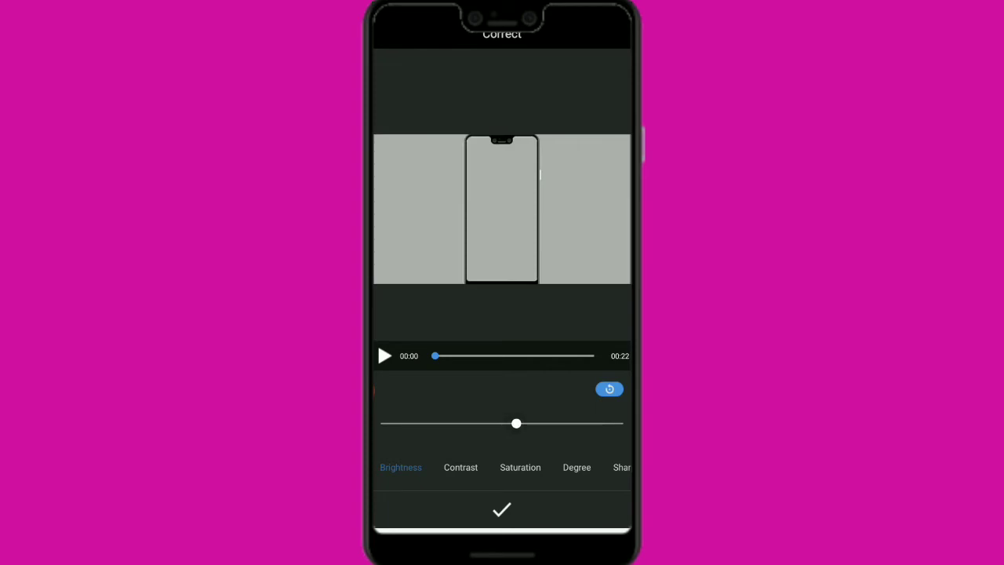
left_click(461, 466)
mouse_move(502, 423)
left_mouse_down()
mouse_move(574, 423)
mouse_move(553, 424)
left_mouse_up()
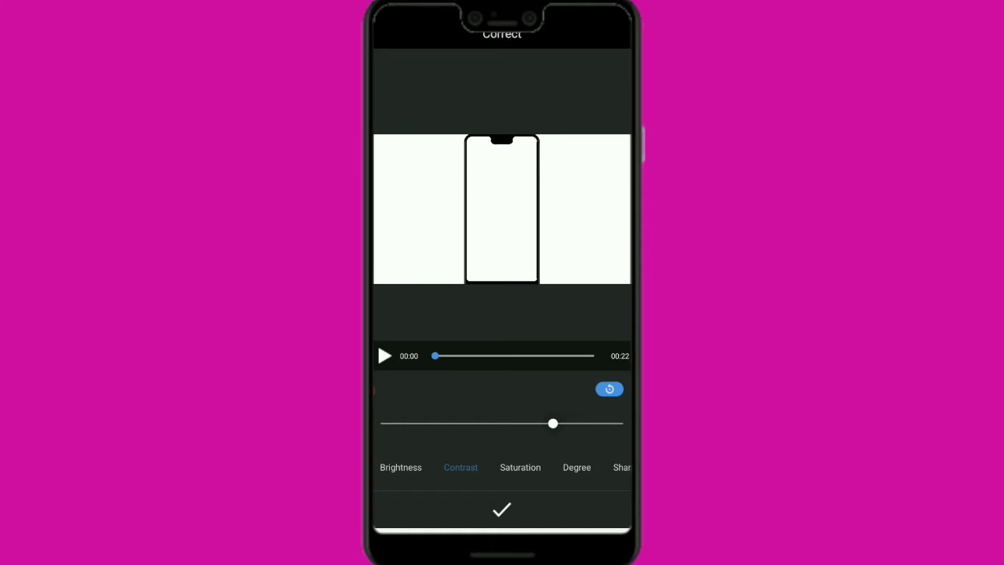
left_click(520, 466)
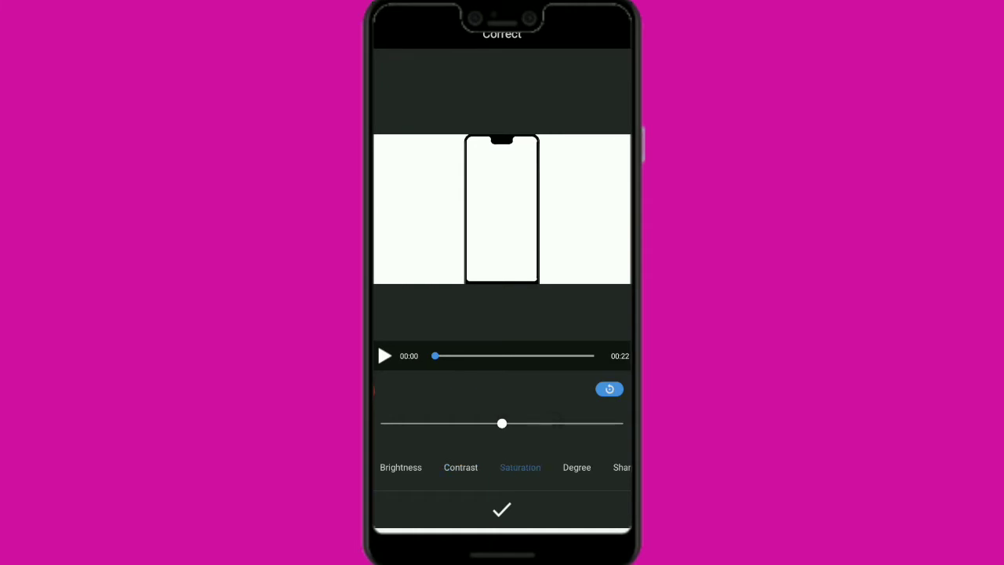
mouse_move(502, 424)
left_mouse_down()
mouse_move(553, 424)
mouse_move(438, 424)
left_mouse_up()
left_click_drag(438, 424, 491, 424)
left_click_drag(564, 466, 534, 467)
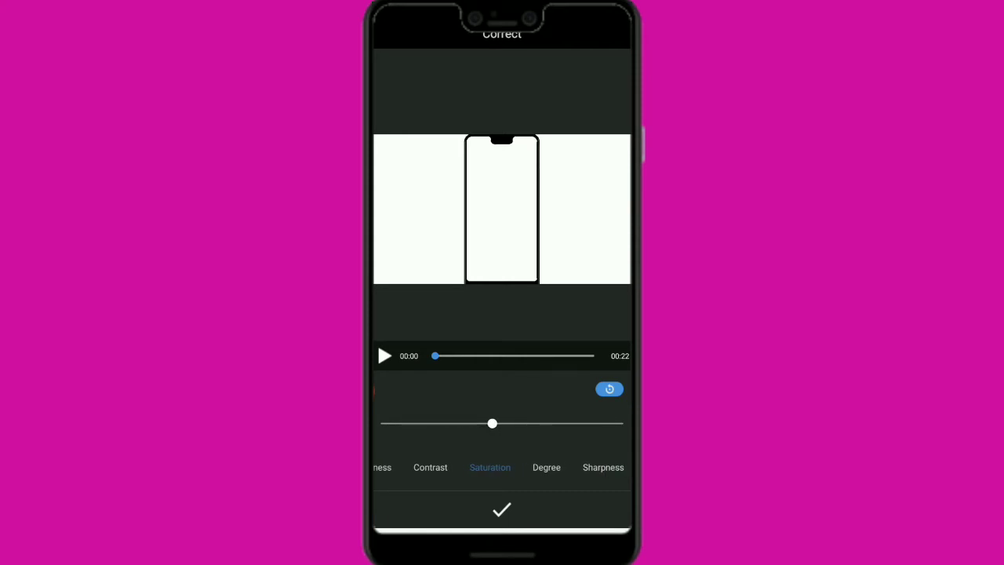
Add a Degree vignette and moderate sharpness, then apply the corrections.
left_click(546, 467)
mouse_move(380, 424)
left_mouse_down()
mouse_move(593, 424)
mouse_move(432, 423)
mouse_move(557, 424)
left_mouse_up()
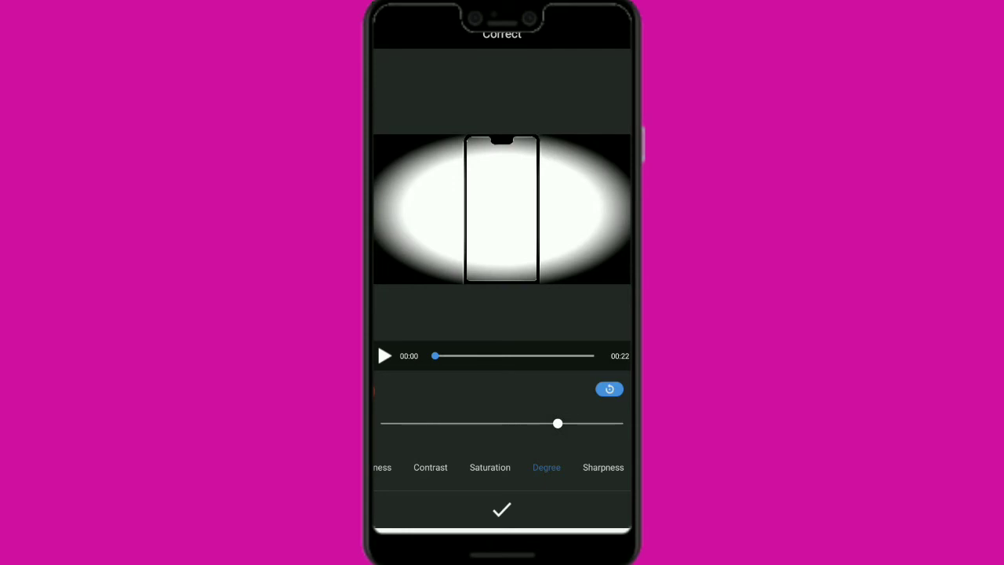
left_click(604, 467)
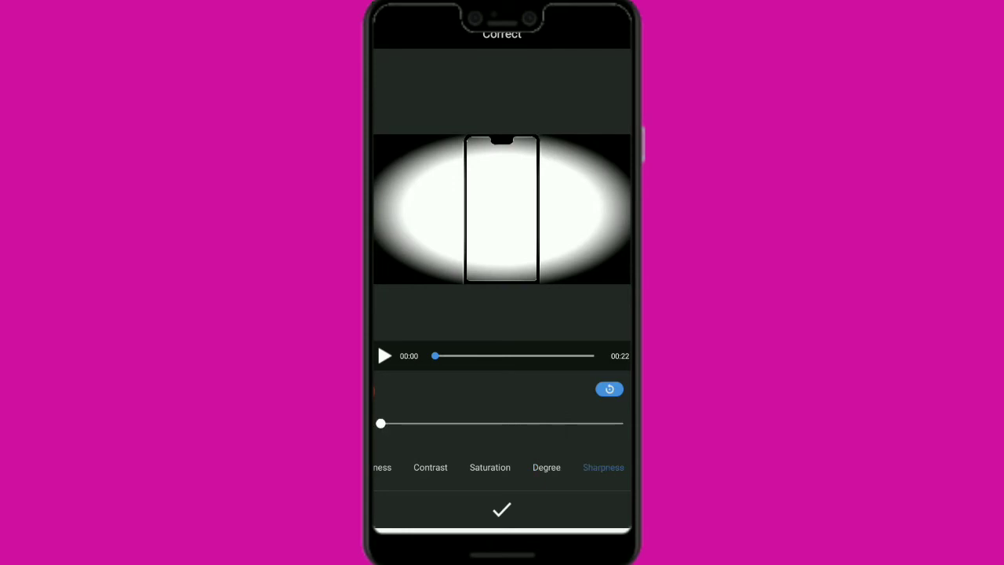
mouse_move(380, 423)
left_mouse_down()
mouse_move(604, 424)
mouse_move(453, 423)
left_mouse_up()
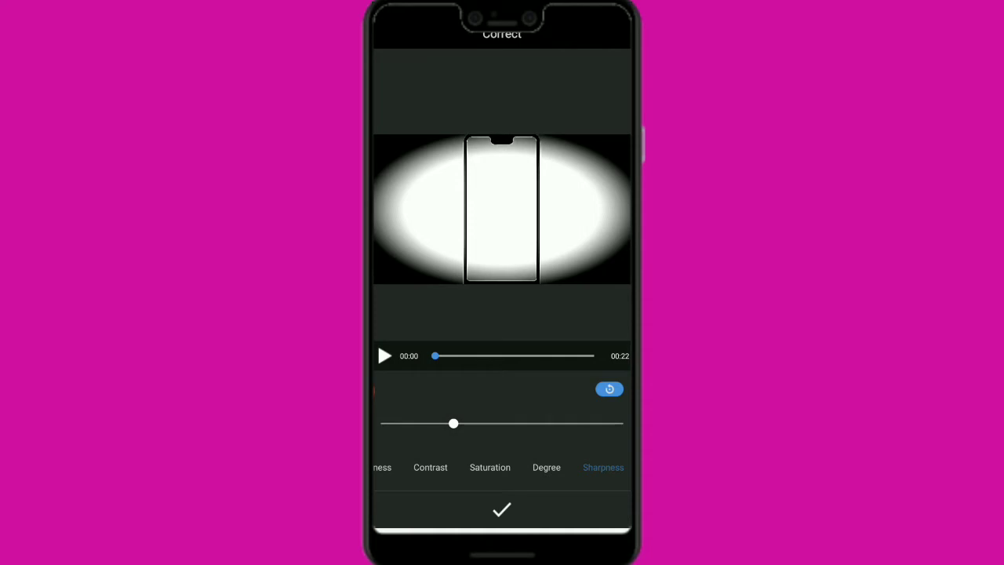
left_click(501, 510)
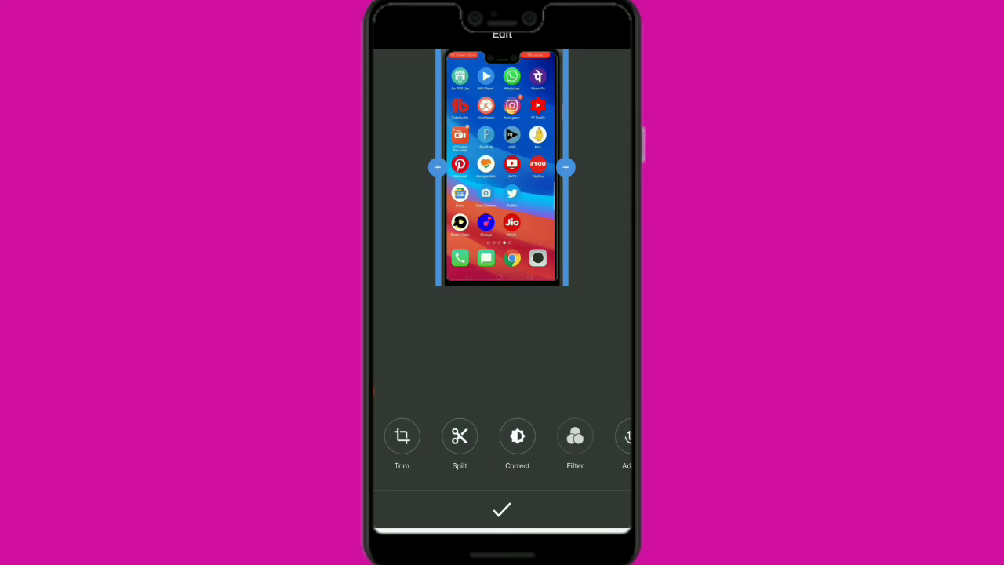
Apply the Ice Cream filter to the clip.
left_click(575, 436)
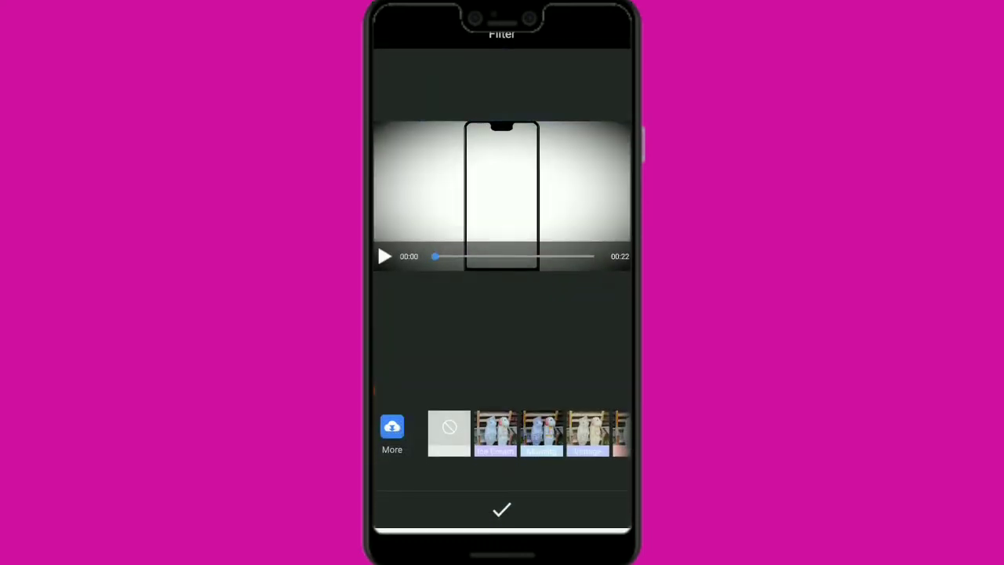
left_click(495, 431)
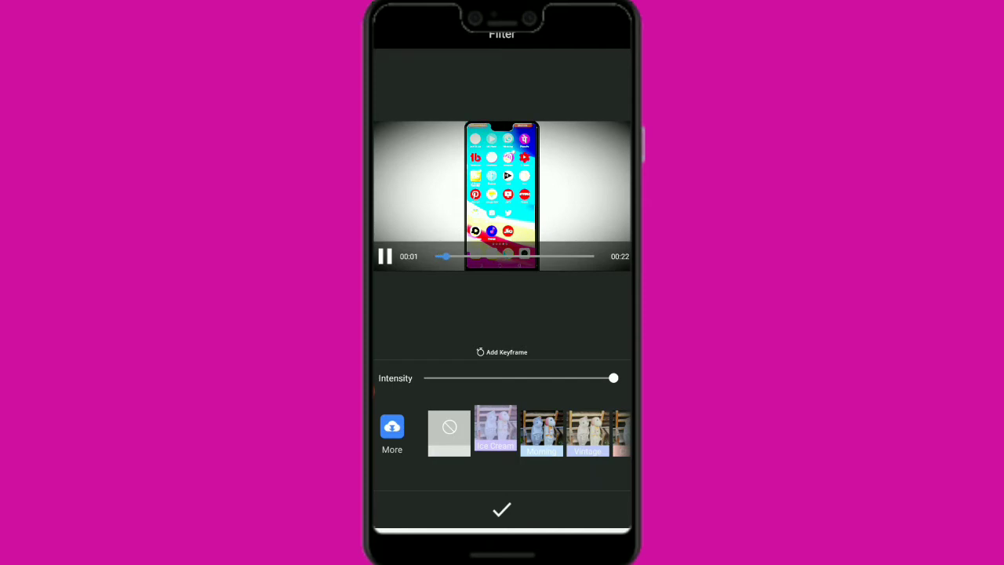
left_click(501, 510)
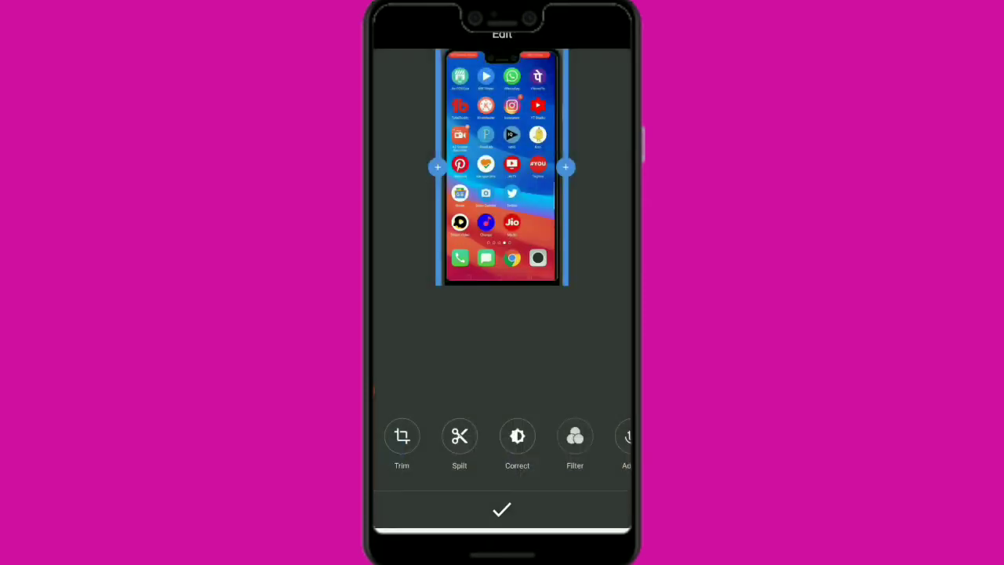
Flip the clip upside down and back upright in the Adjust settings, then close them.
scroll(502, 443, "right", 3)
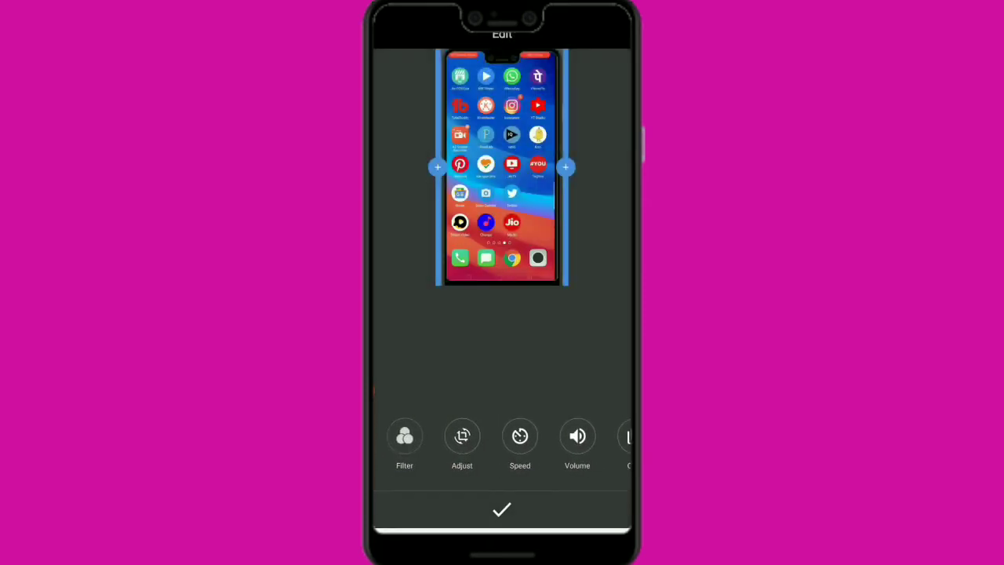
left_click(462, 436)
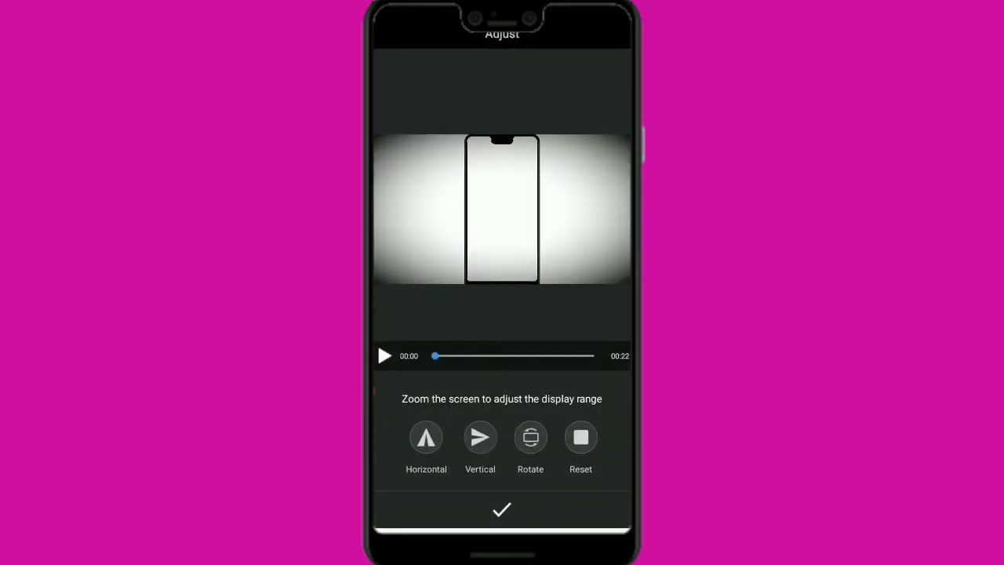
left_click(480, 437)
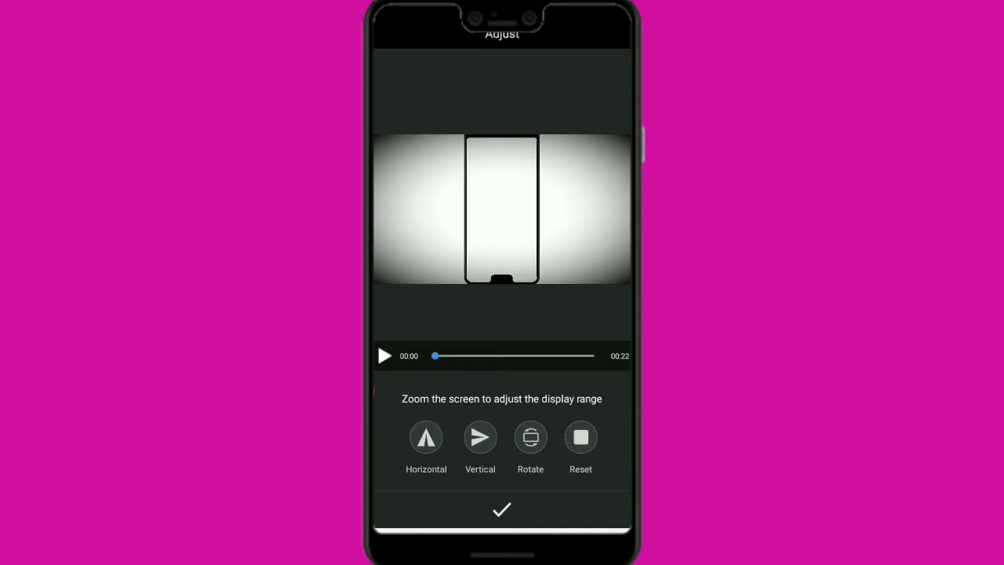
left_click(480, 437)
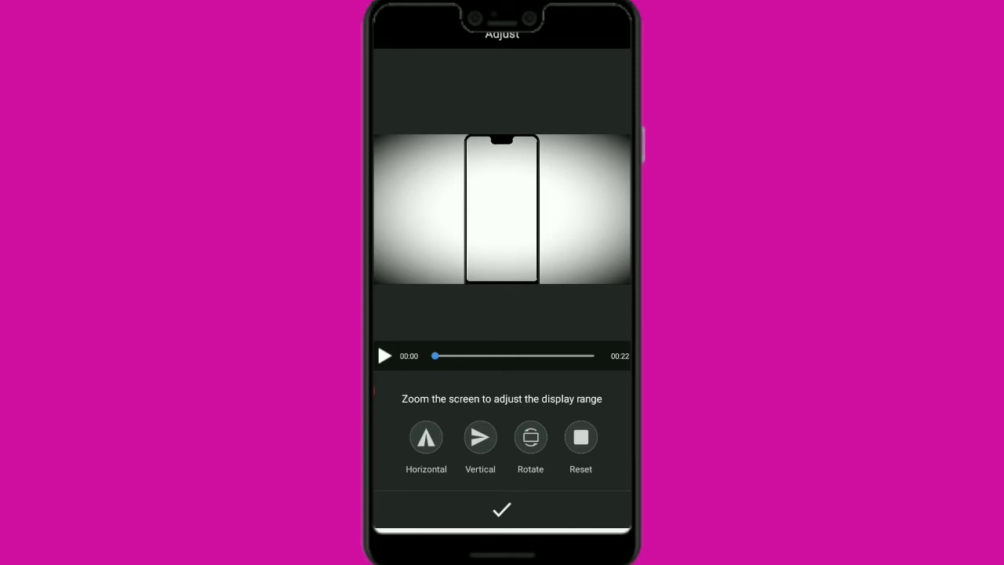
left_click(502, 510)
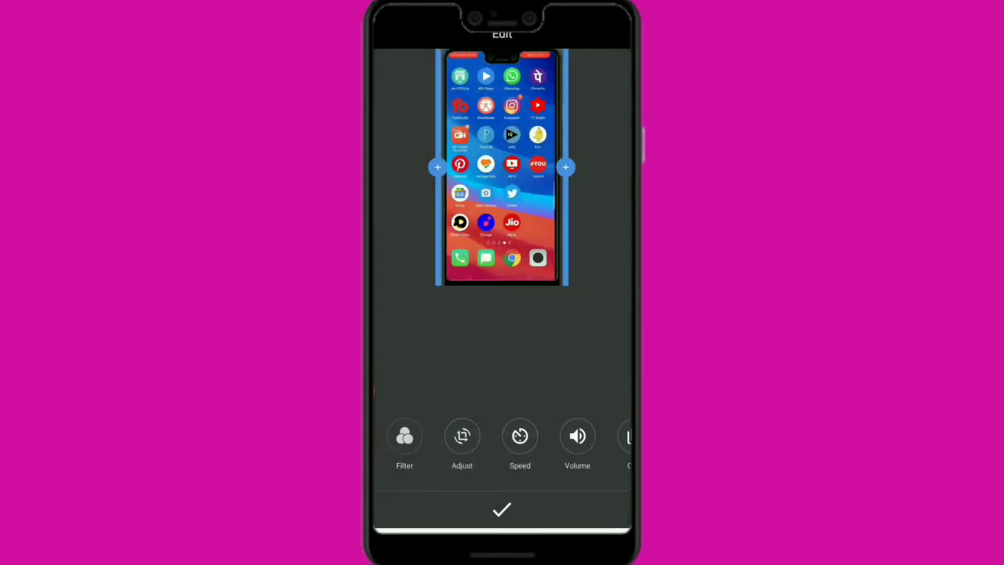
mouse_move(549, 444)
left_mouse_down()
mouse_move(470, 443)
mouse_move(549, 443)
left_mouse_up()
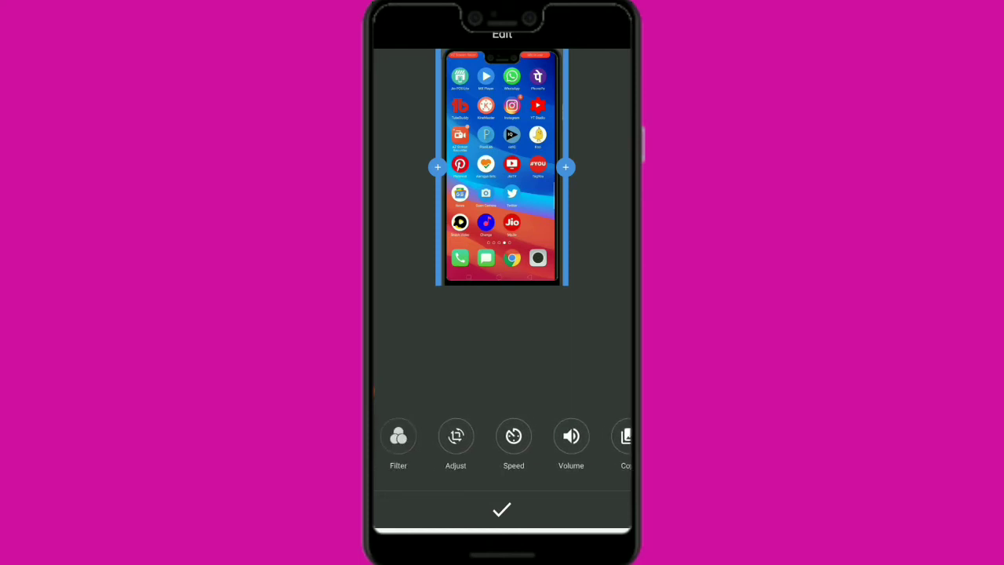
Try a different playback speed, then set the clip back to normal 1x.
left_click(514, 439)
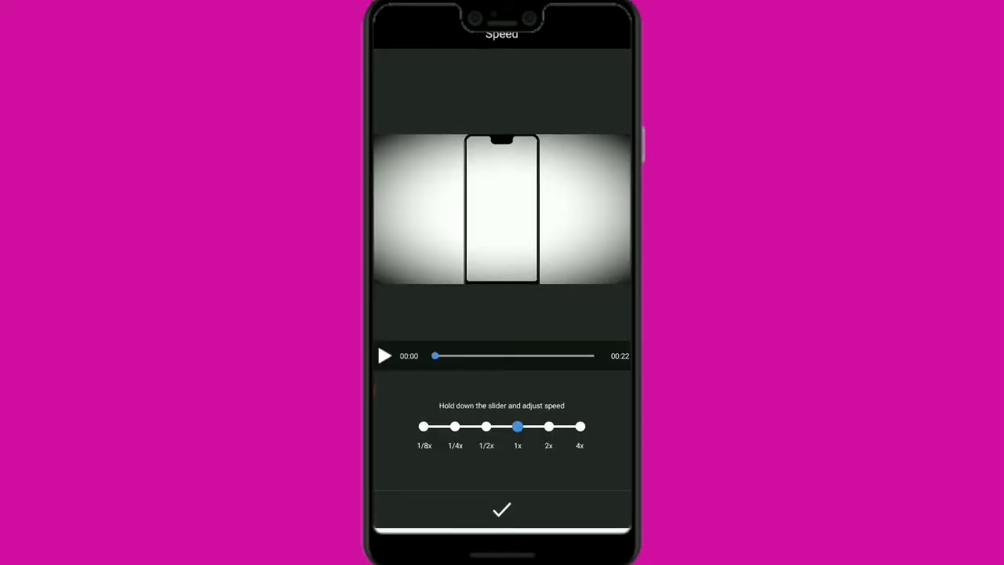
mouse_move(518, 426)
left_mouse_down()
mouse_move(549, 426)
mouse_move(423, 426)
left_mouse_up()
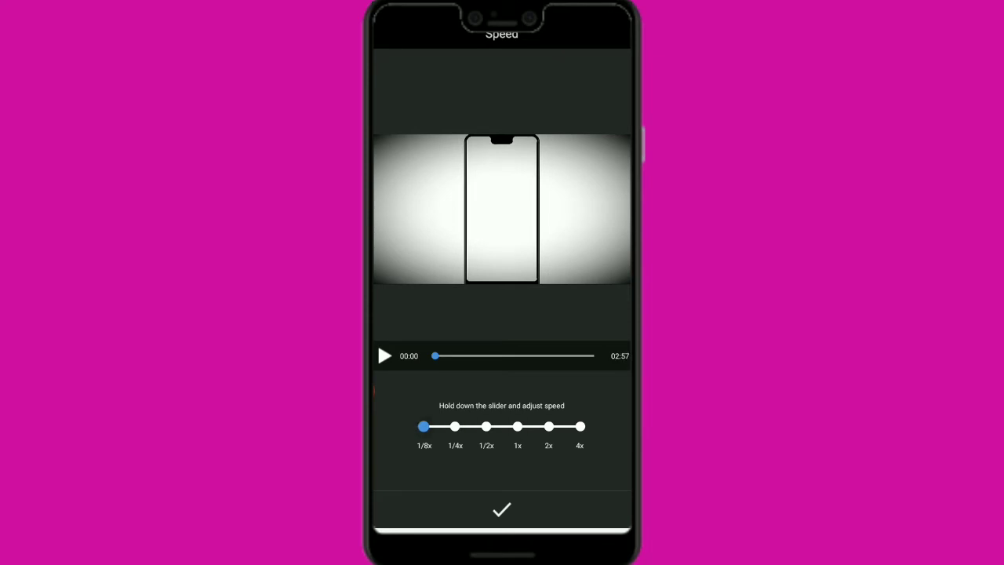
left_click(501, 510)
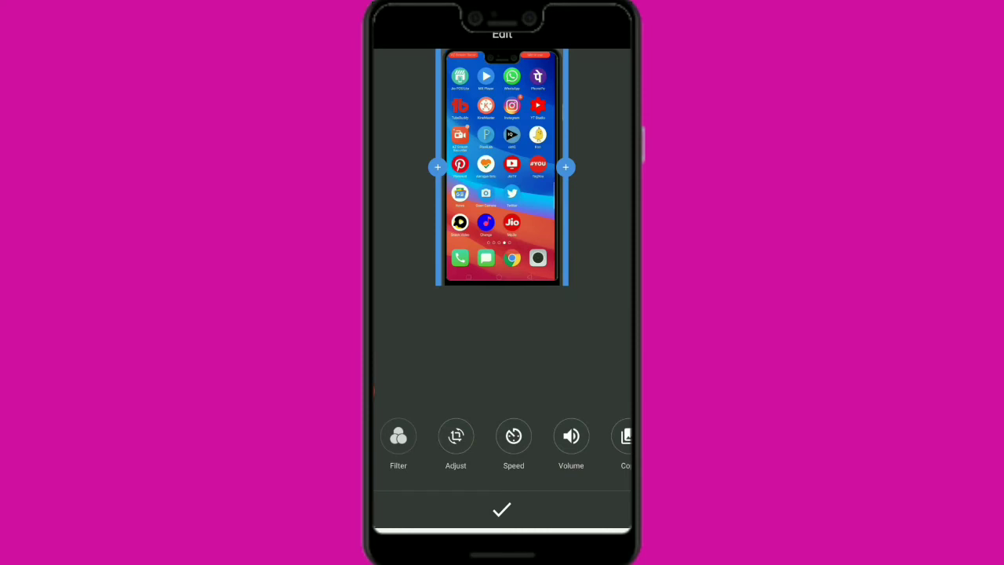
mouse_move(550, 436)
left_mouse_down()
mouse_move(491, 436)
mouse_move(565, 436)
left_mouse_up()
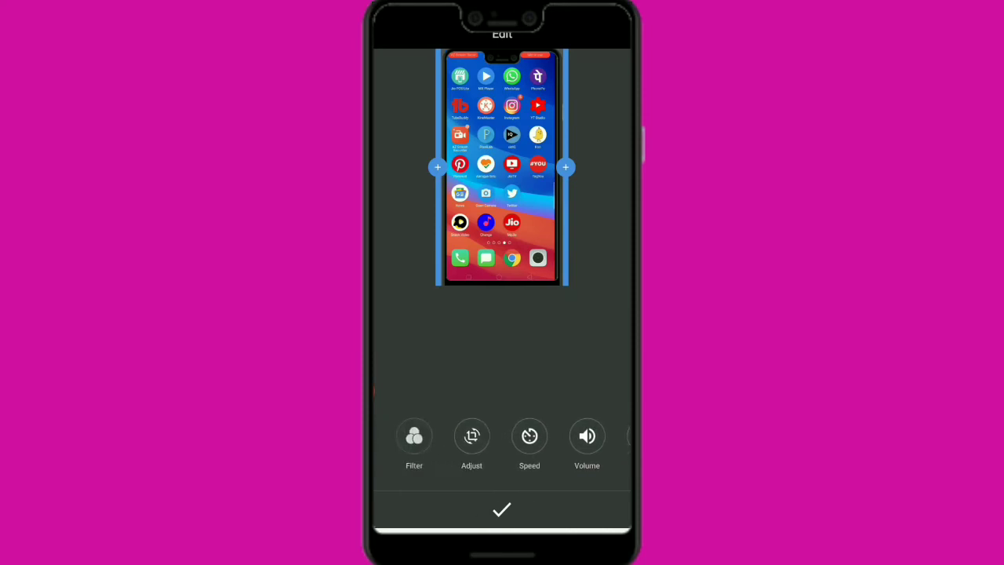
left_click(530, 436)
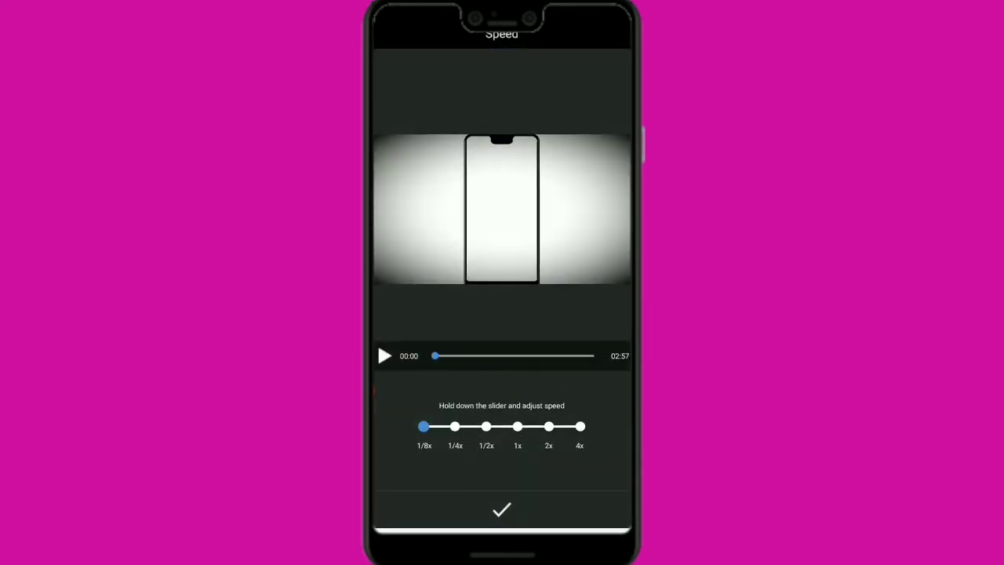
left_click_drag(424, 426, 518, 426)
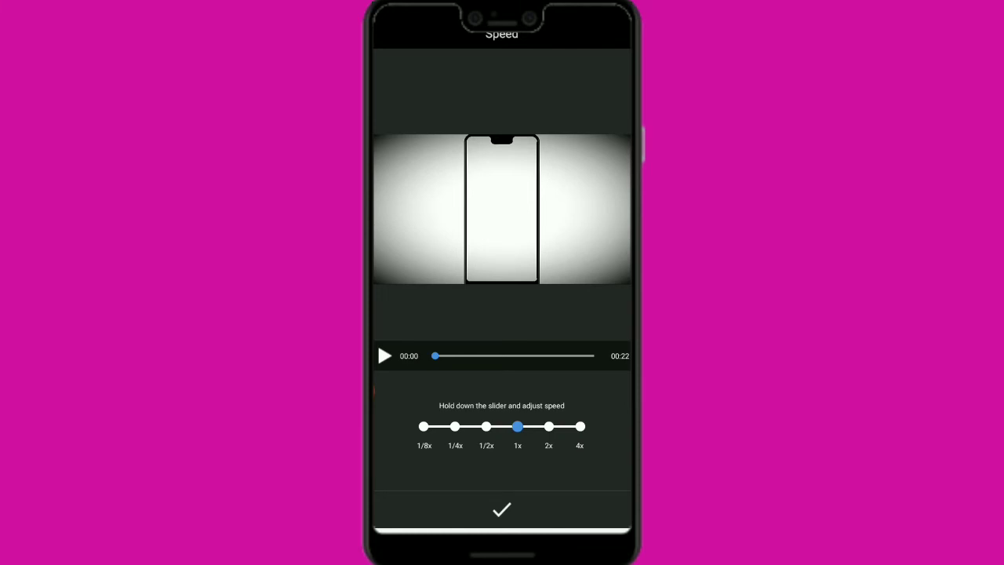
key("Escape")
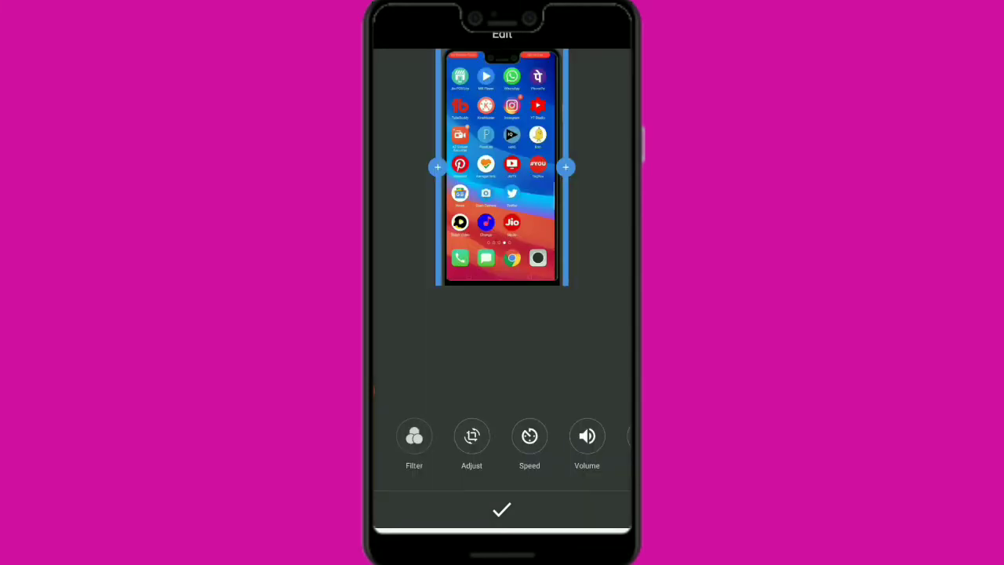
Raise the clip volume to 100 and return to the main Video Edit tools.
left_click(586, 436)
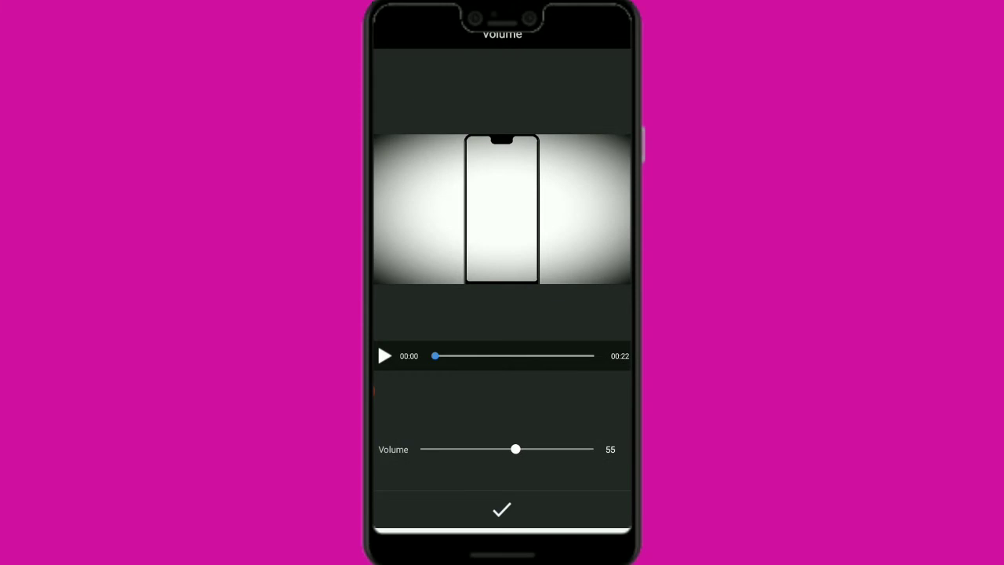
left_click_drag(507, 448, 593, 449)
key("Escape")
scroll(502, 443, "right", 2)
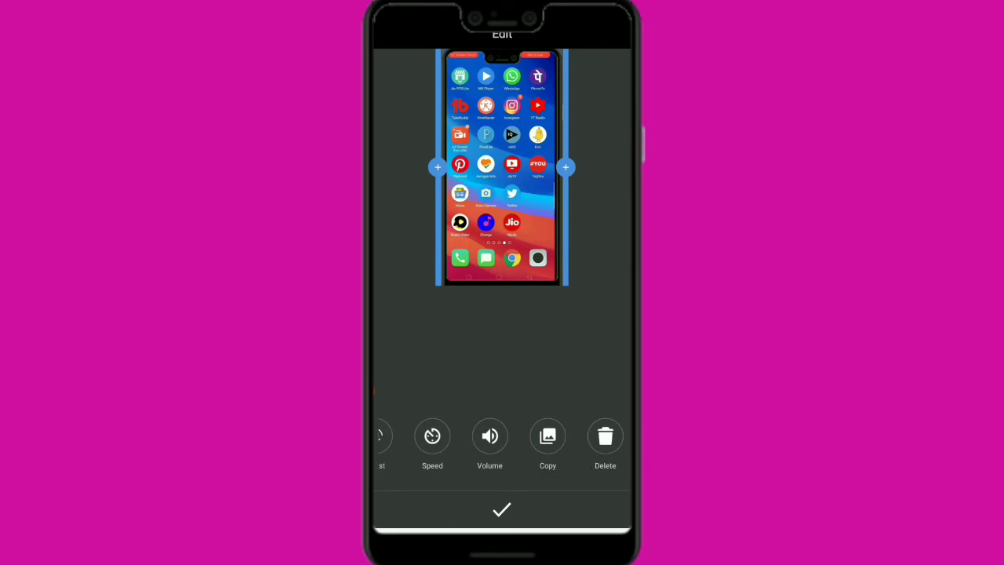
Add the On the journey compound caption, then enlarge and tilt it over the video.
key("Escape")
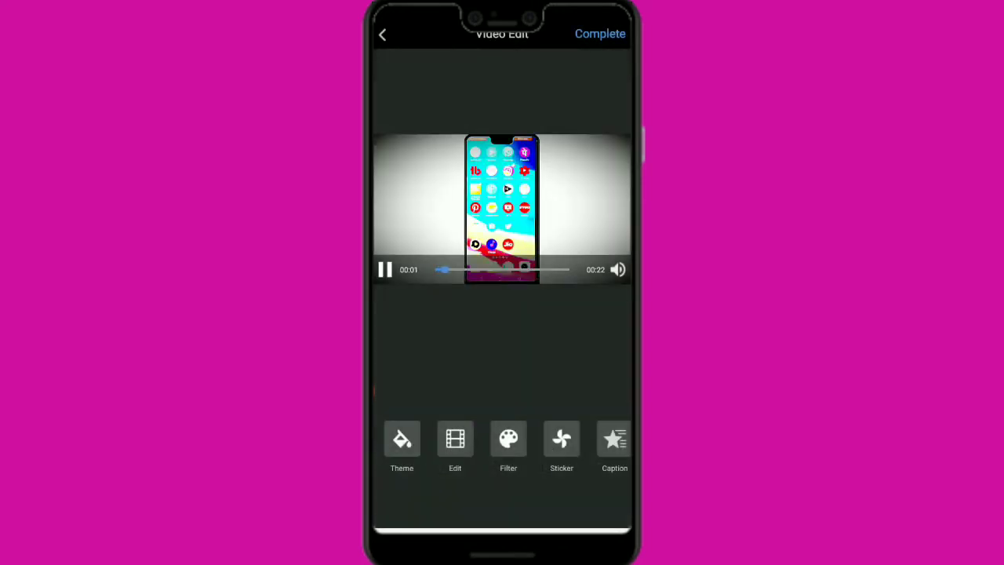
scroll(502, 443, "right", 2)
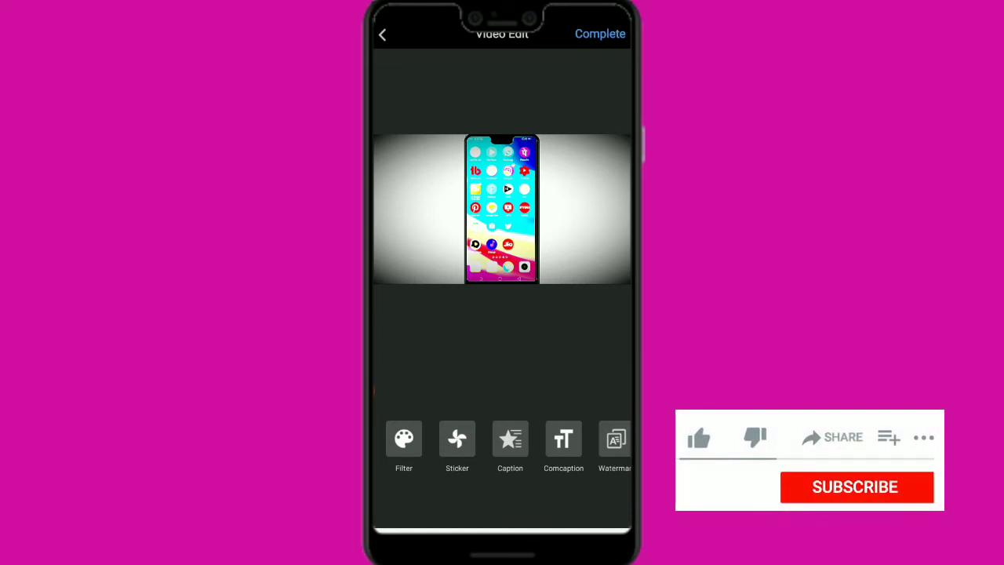
left_click(563, 439)
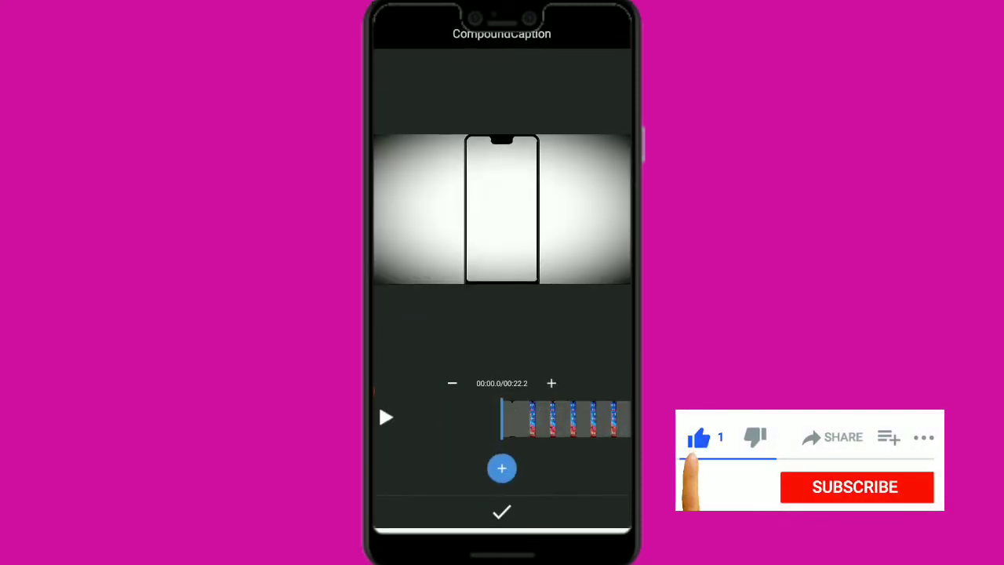
left_click(502, 468)
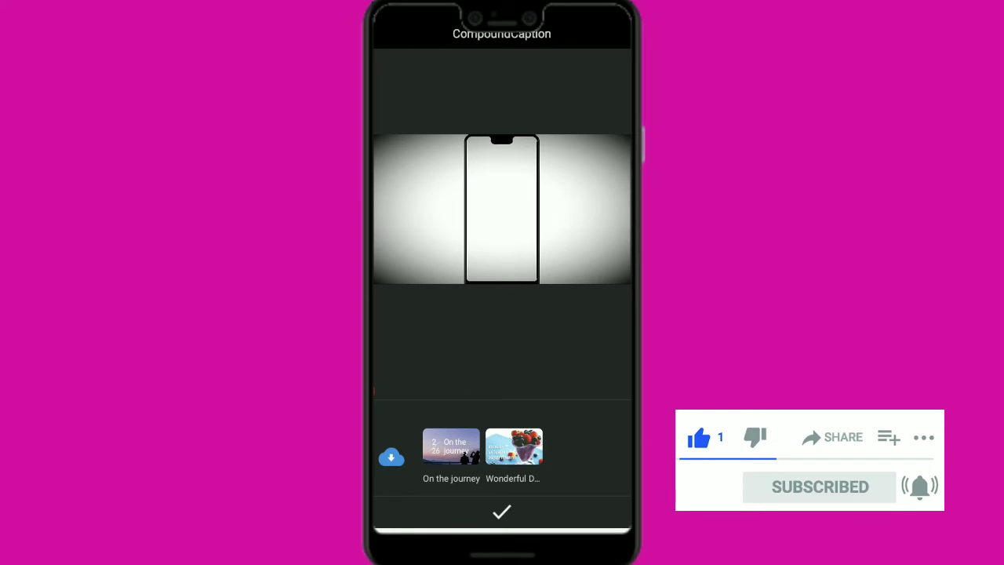
left_click(451, 446)
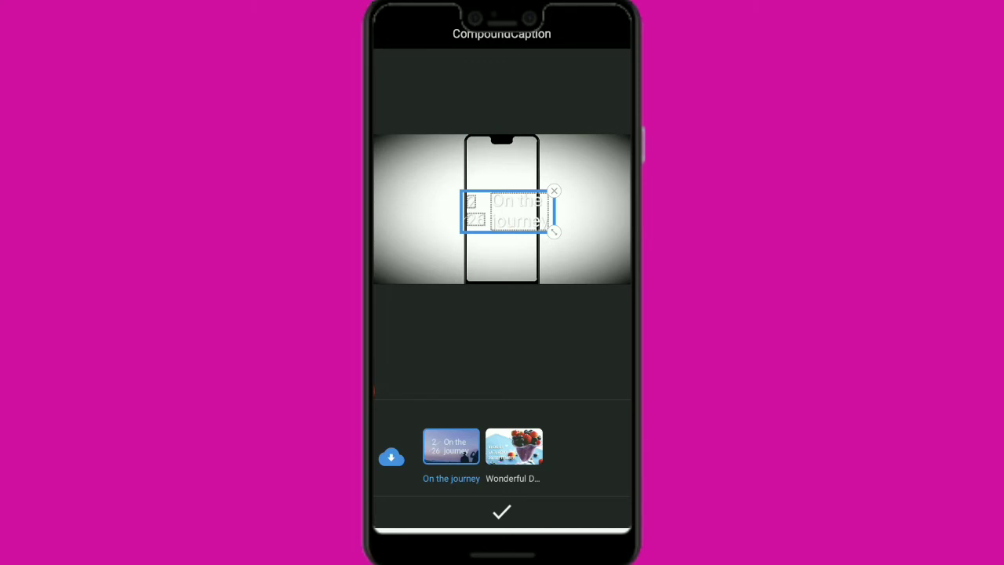
left_click_drag(554, 233, 600, 270)
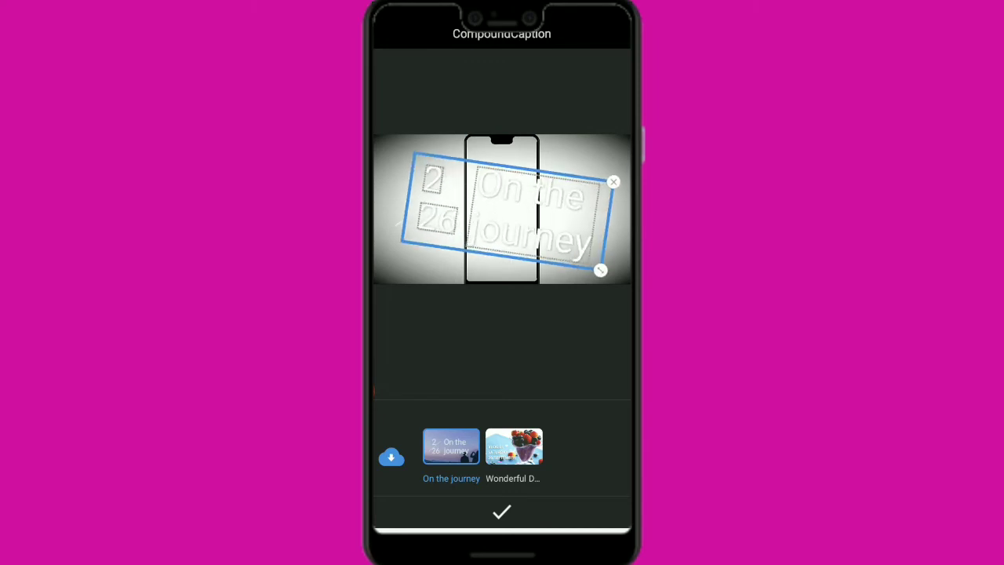
Replace the caption word 'journey' with the new name, accepting the keyboard's suggestion.
left_click(529, 227)
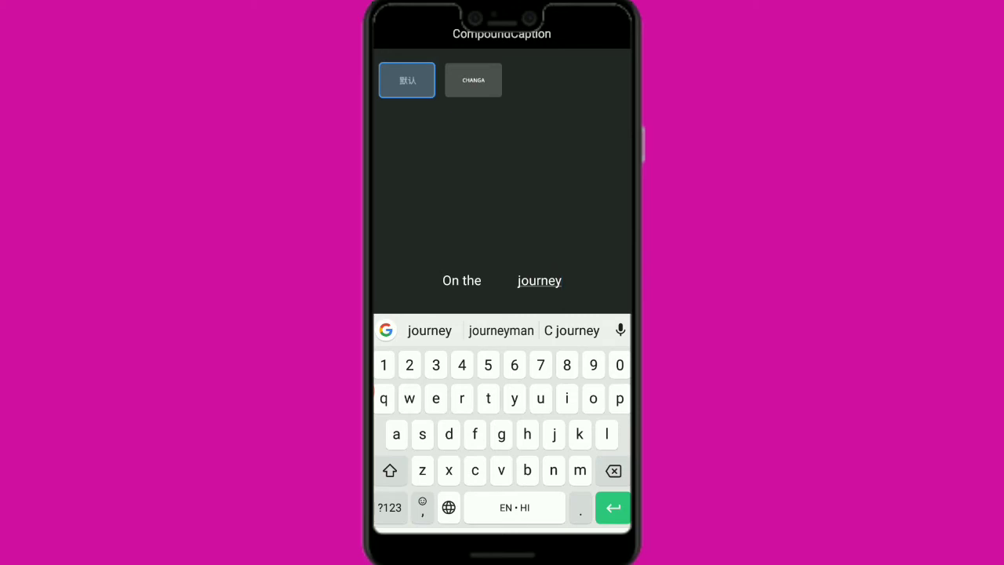
left_click(562, 281)
left_click(562, 298)
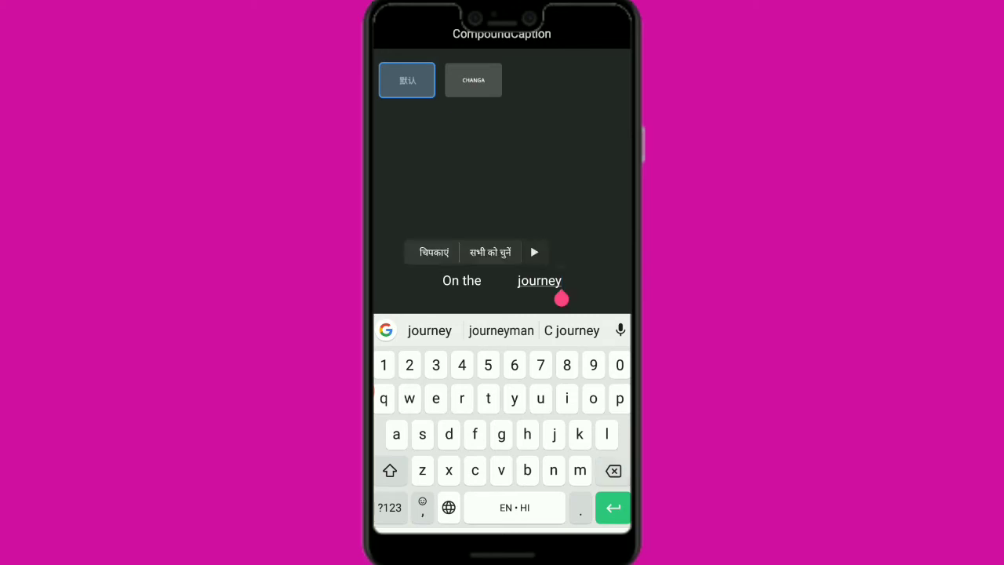
key("BackSpace")
key("BackSpace")
key("BackSpace")
key("BackSpace")
key("BackSpace")
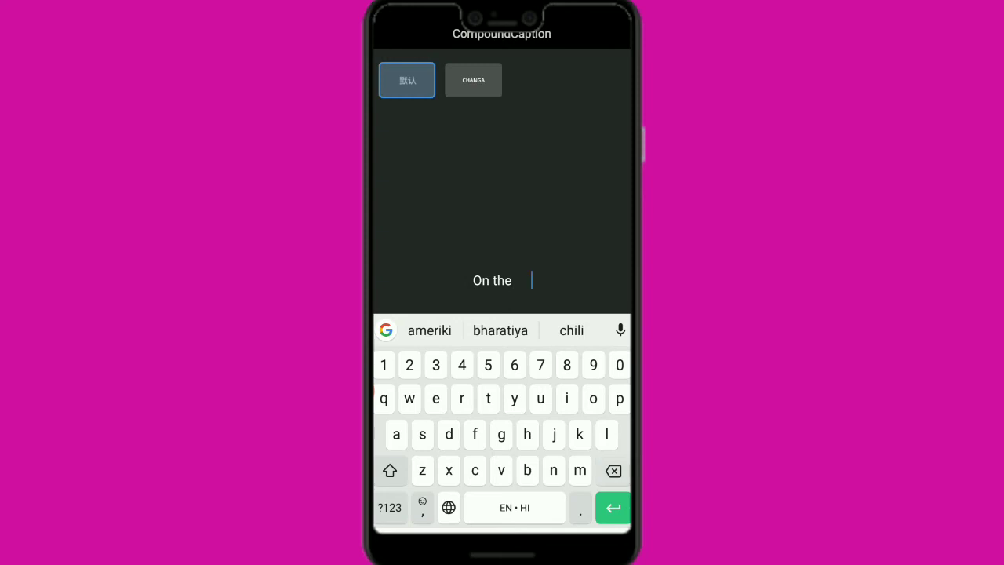
key("BackSpace")
key("BackSpace")
key("BackSpace")
key("BackSpace")
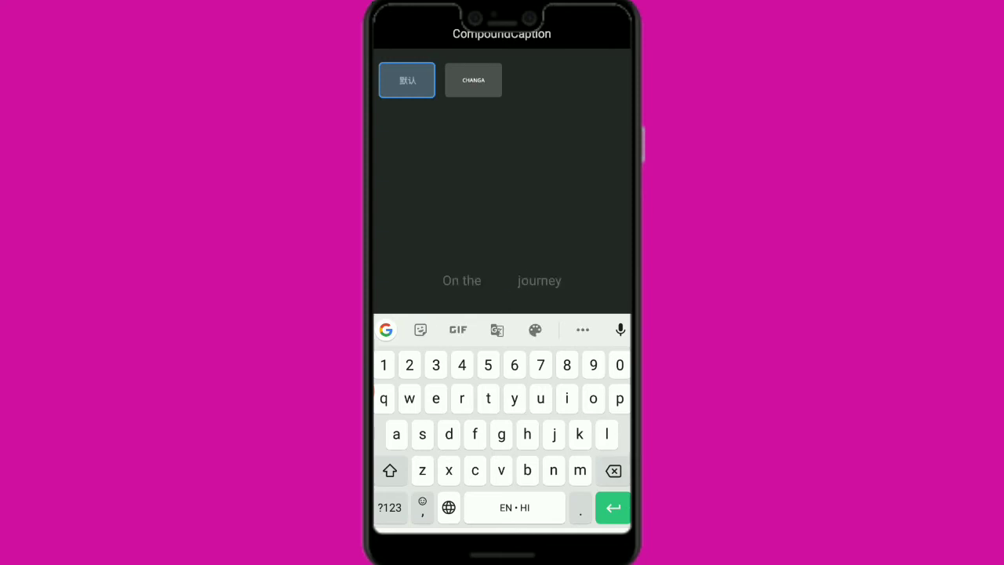
type("gh op")
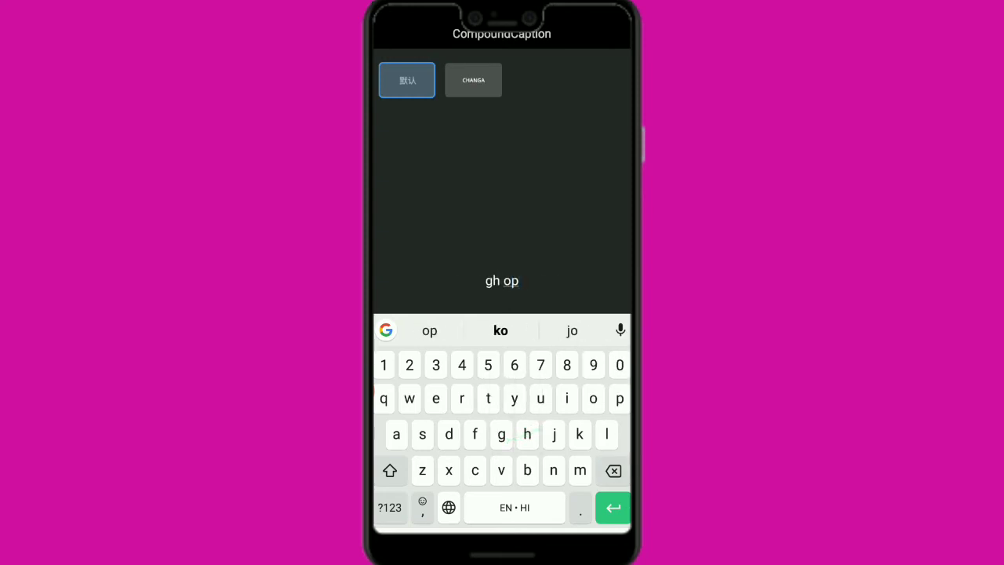
key("BackSpace")
key("BackSpace")
key("BackSpace")
type("j")
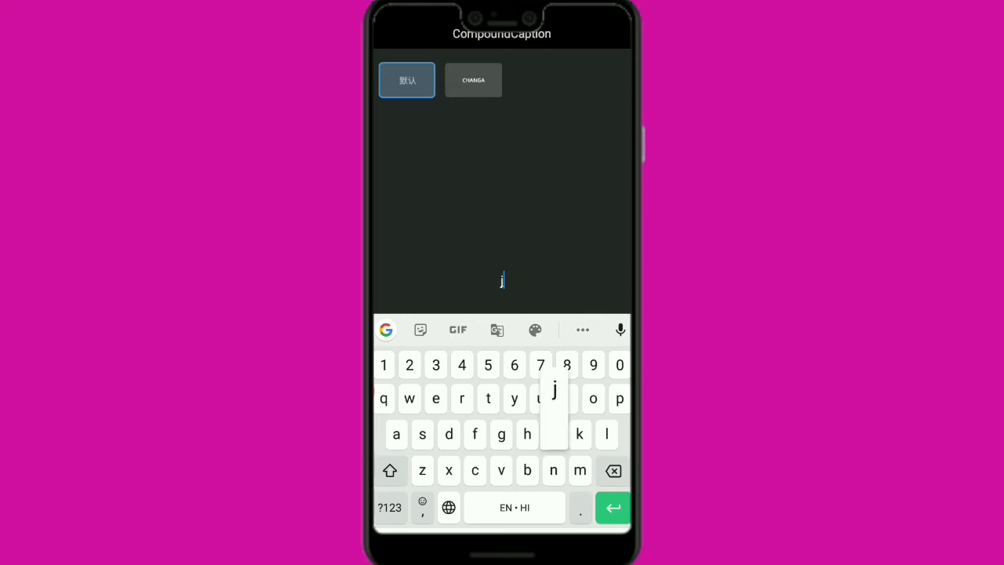
type("igu")
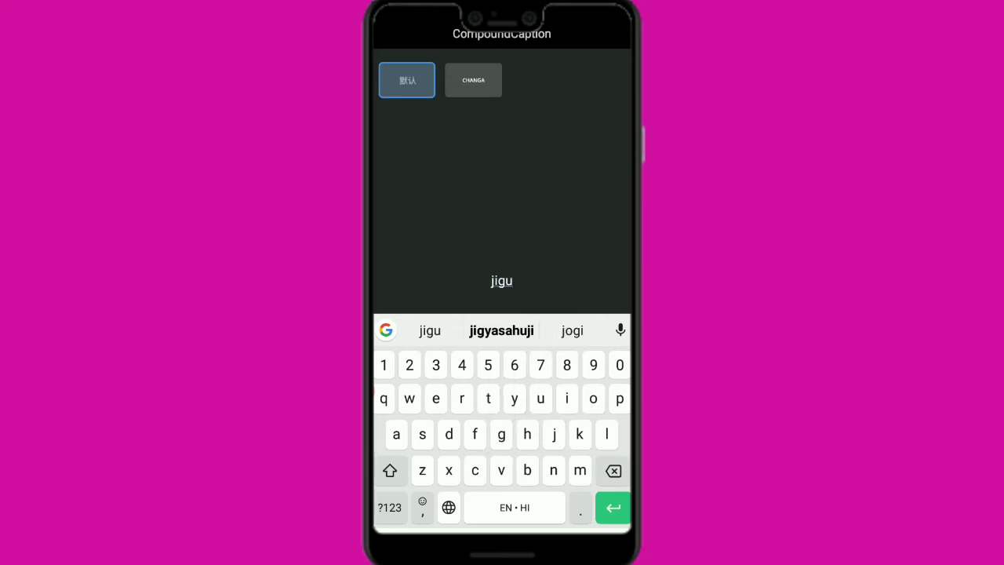
left_click(501, 330)
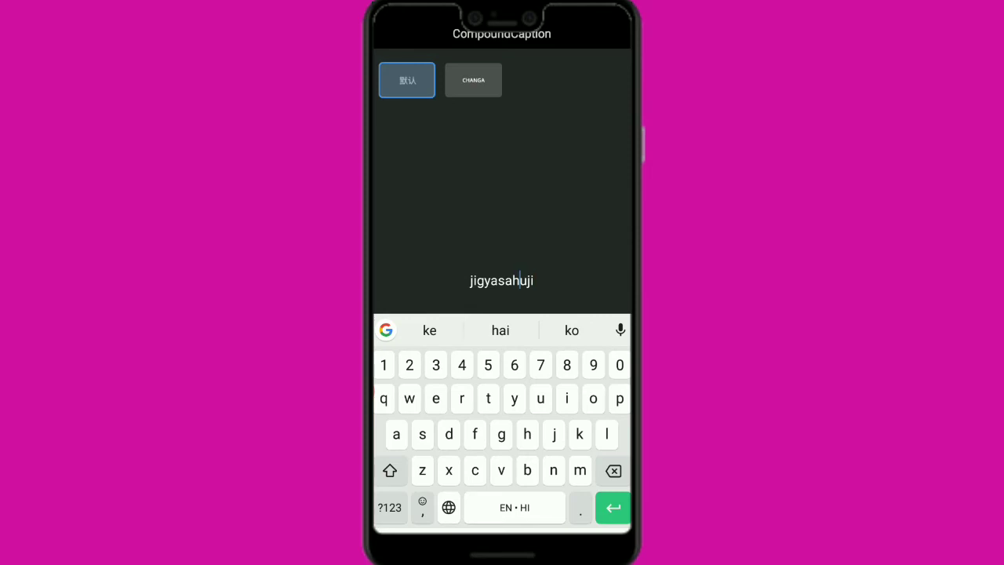
Split the name into two words and colour the caption text red.
left_click(520, 280)
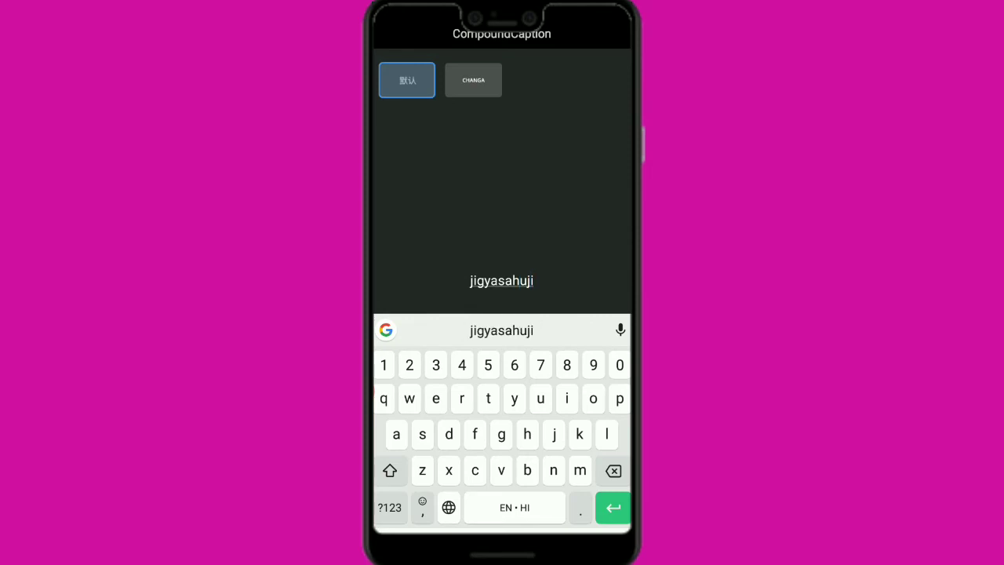
left_click(527, 280)
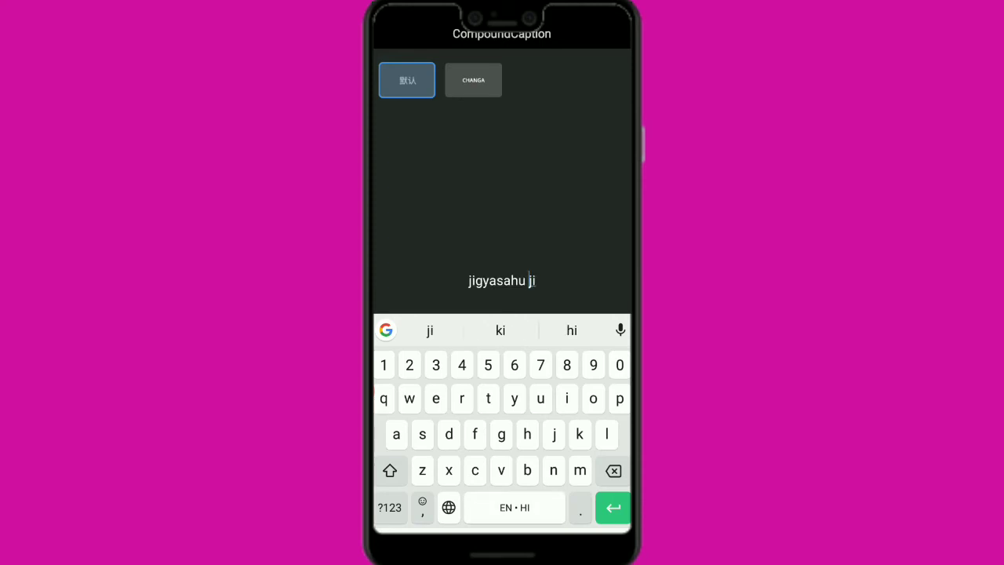
key("Return")
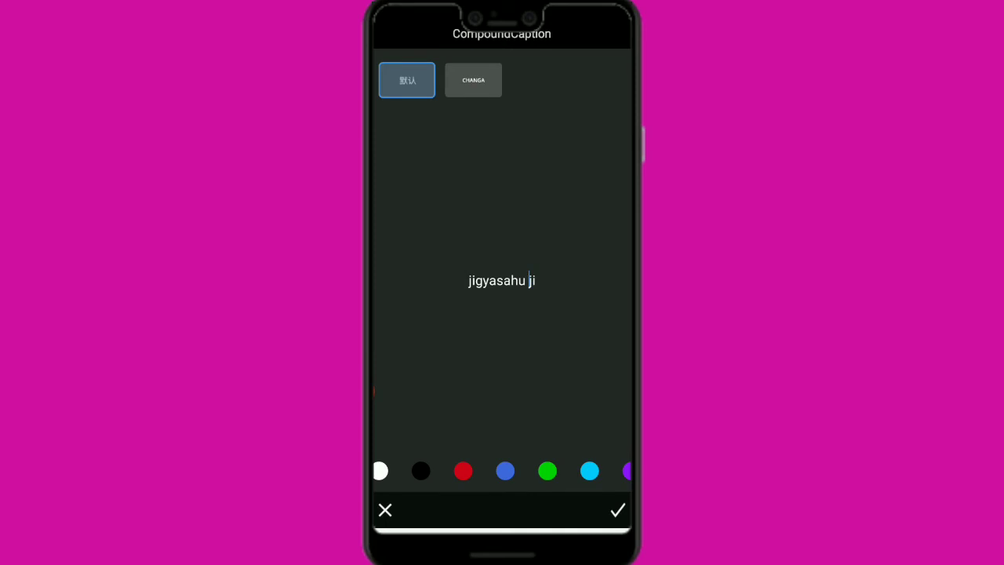
left_click(463, 470)
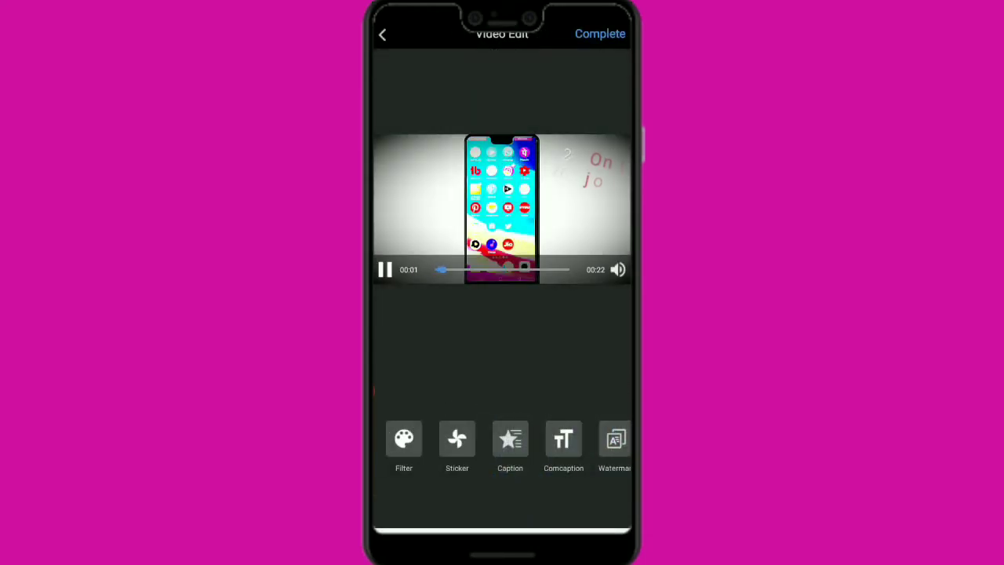
Return to Video Edit to preview the red caption at the frame's top-right.
left_click_drag(596, 439, 436, 439)
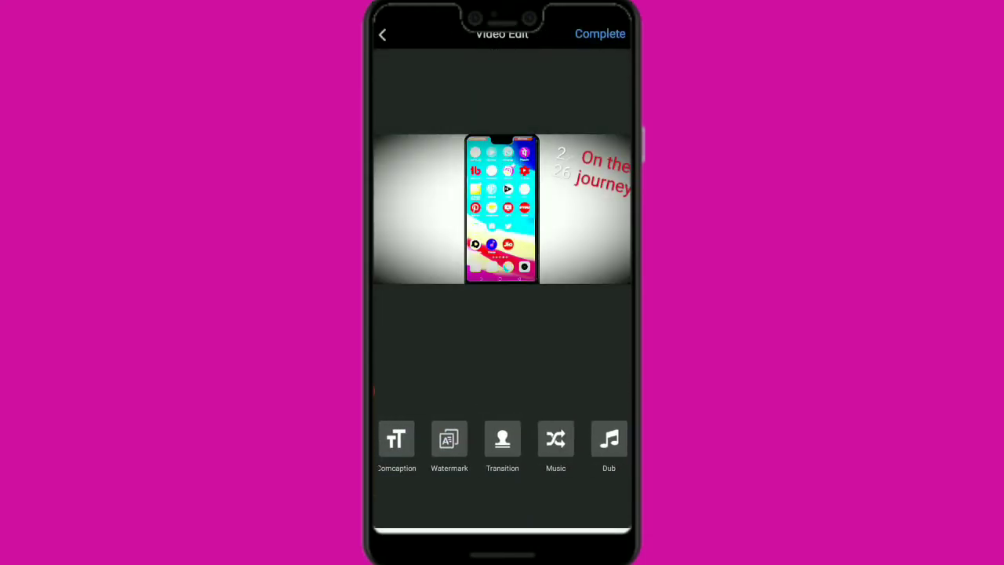
Pause the preview and place the round logo watermark in the clip's top-right corner.
left_click(502, 208)
left_click(449, 443)
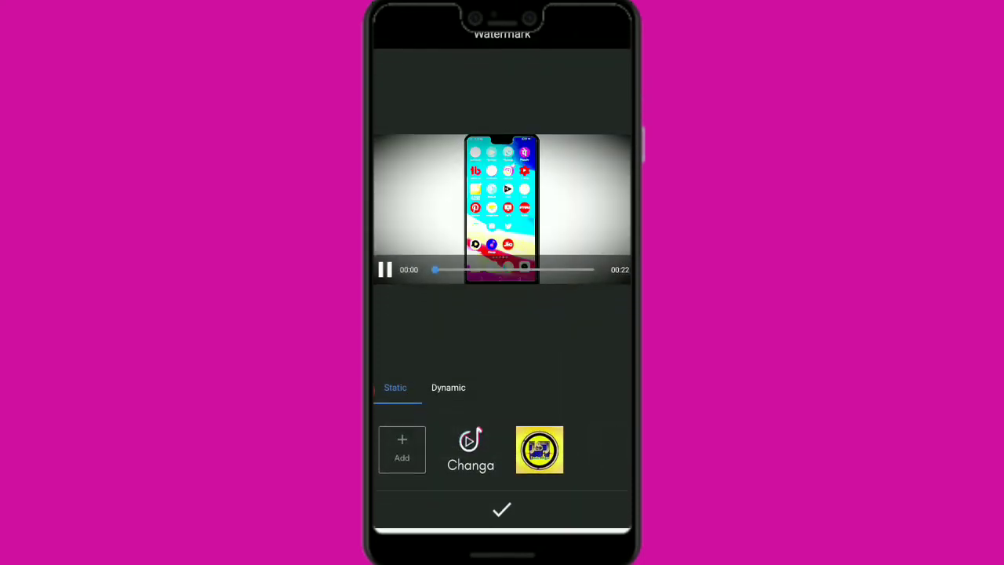
left_click(540, 450)
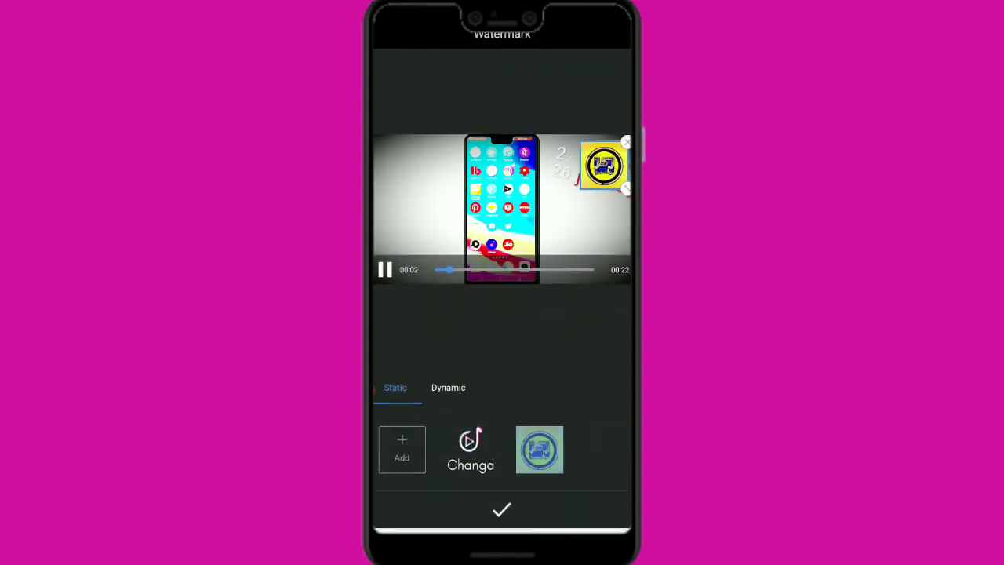
left_click_drag(604, 166, 606, 178)
mouse_move(599, 176)
left_mouse_down()
mouse_move(582, 158)
mouse_move(599, 164)
left_mouse_up()
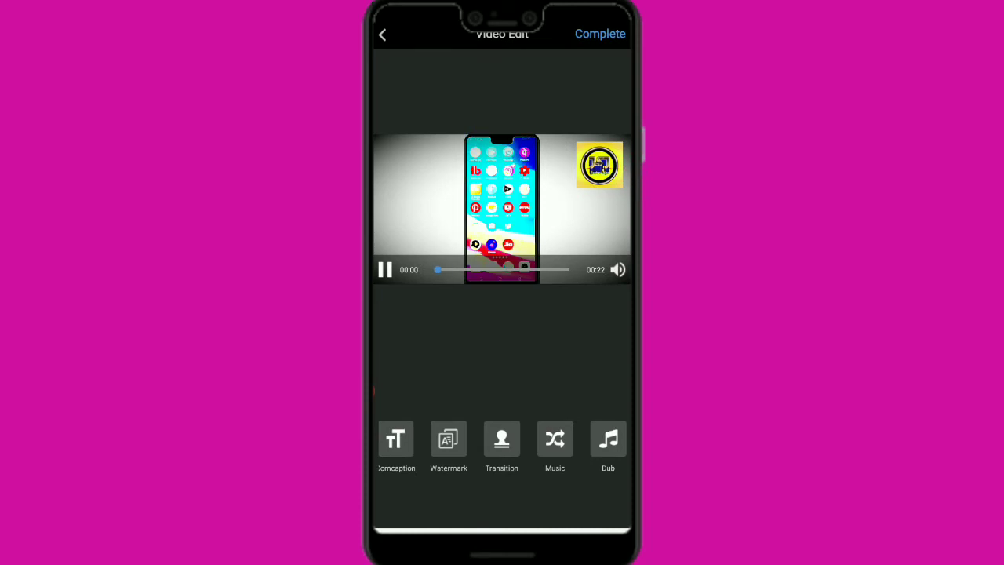
Scroll to the posting screen showing the clip thumbnail and empty description box.
scroll(502, 443, "left", 5)
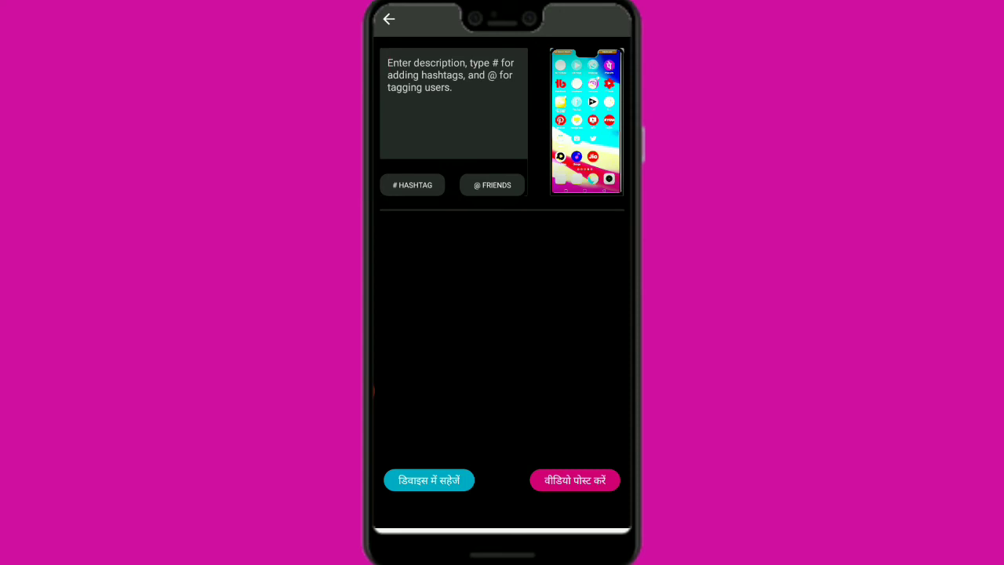
Post the edited clip with the description '#trending'.
left_click(388, 63)
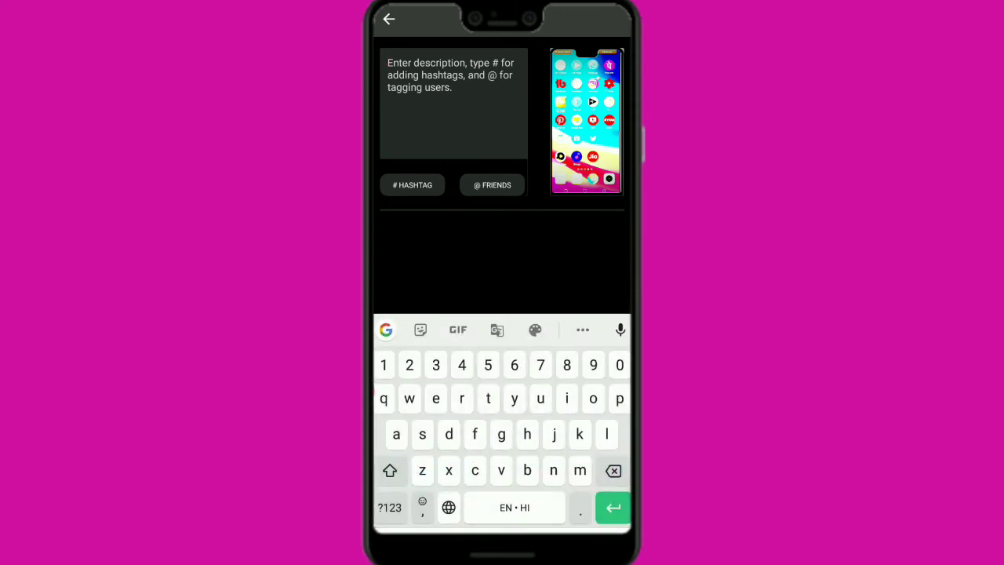
type("#")
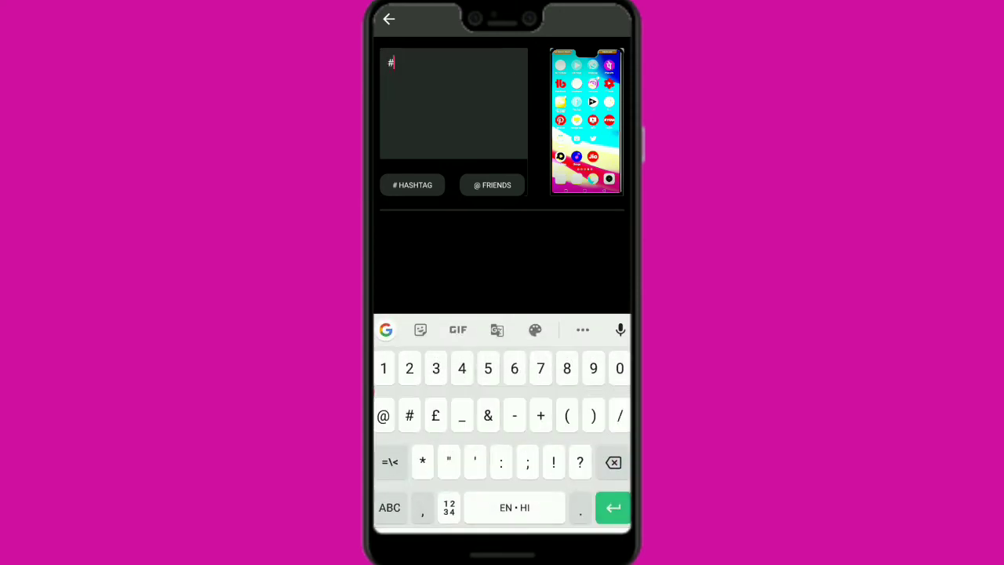
type("hh")
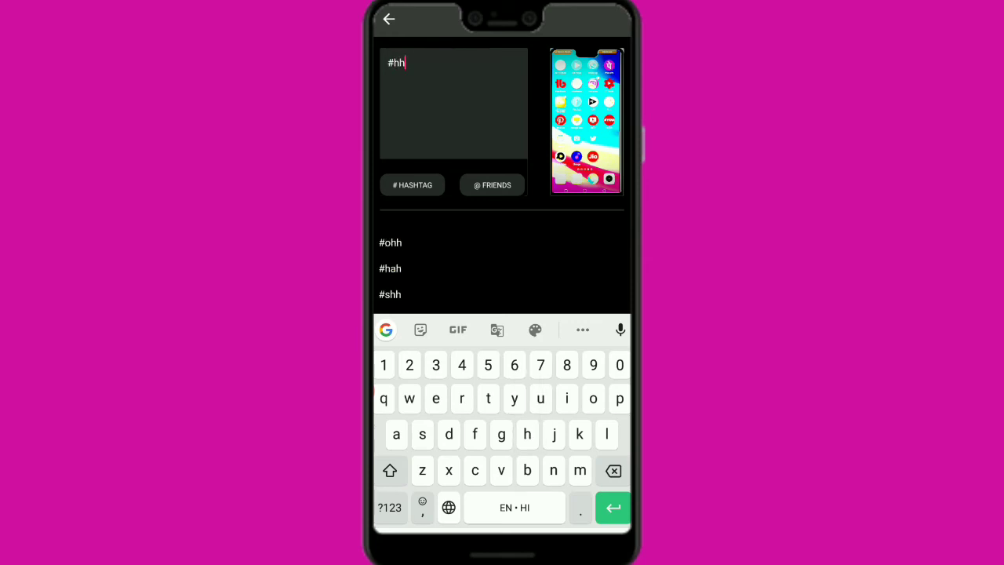
key("BackSpace")
type("t")
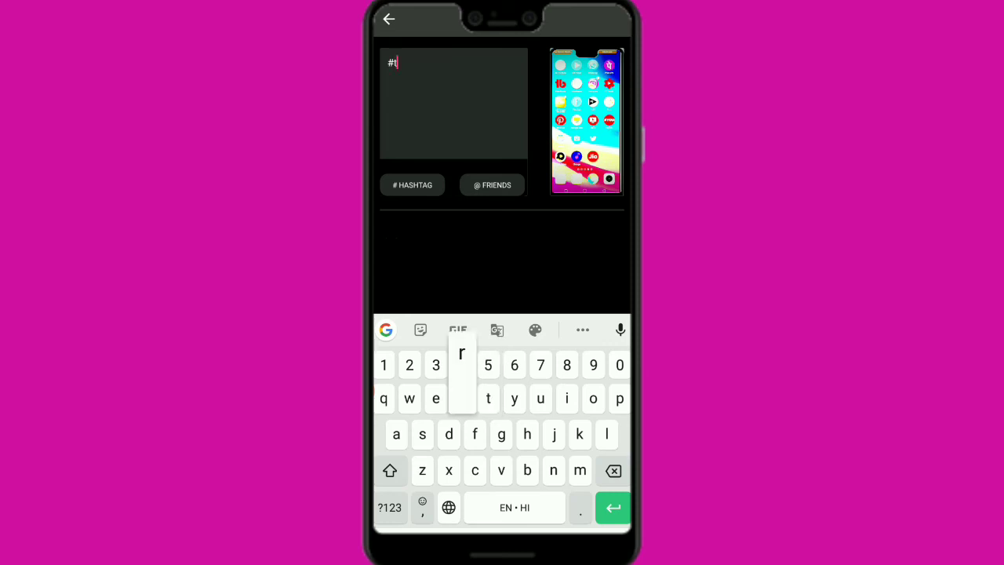
type("reb")
key("BackSpace")
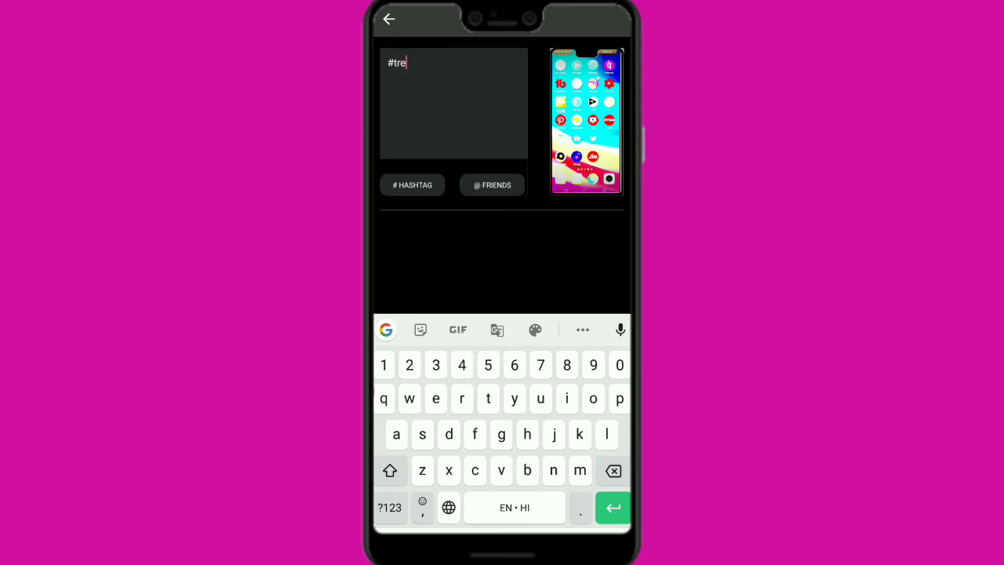
type("ndi")
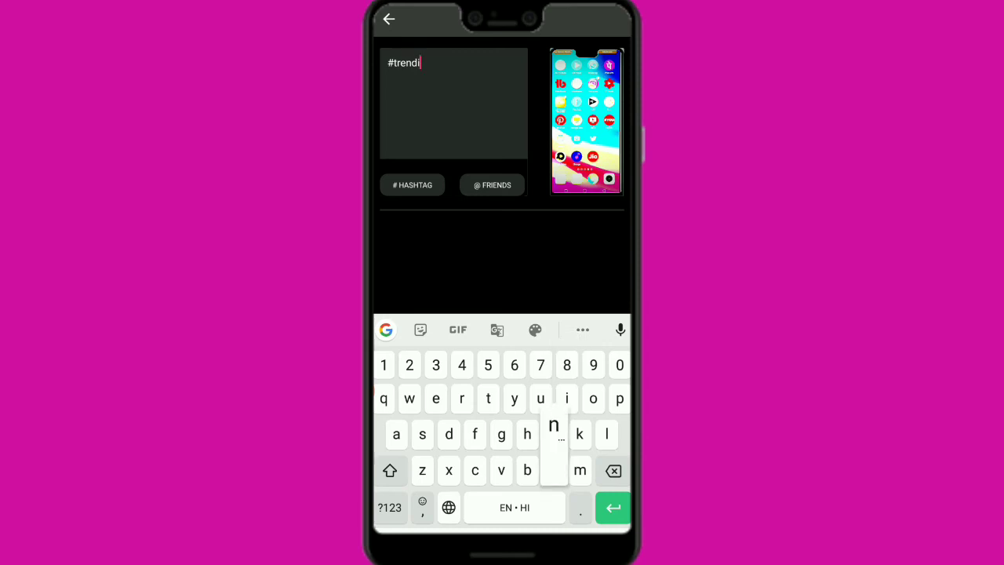
type("ng")
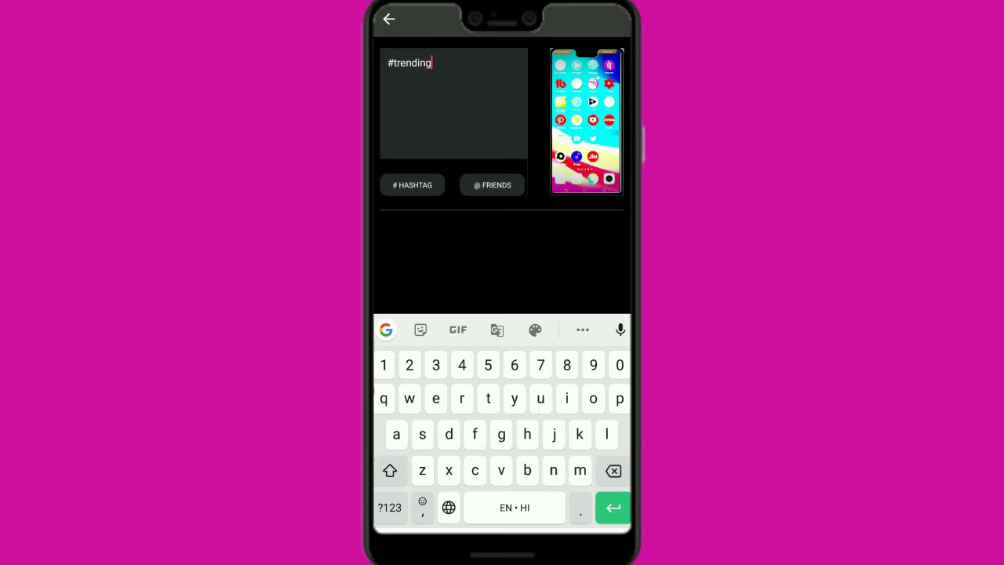
key("Return")
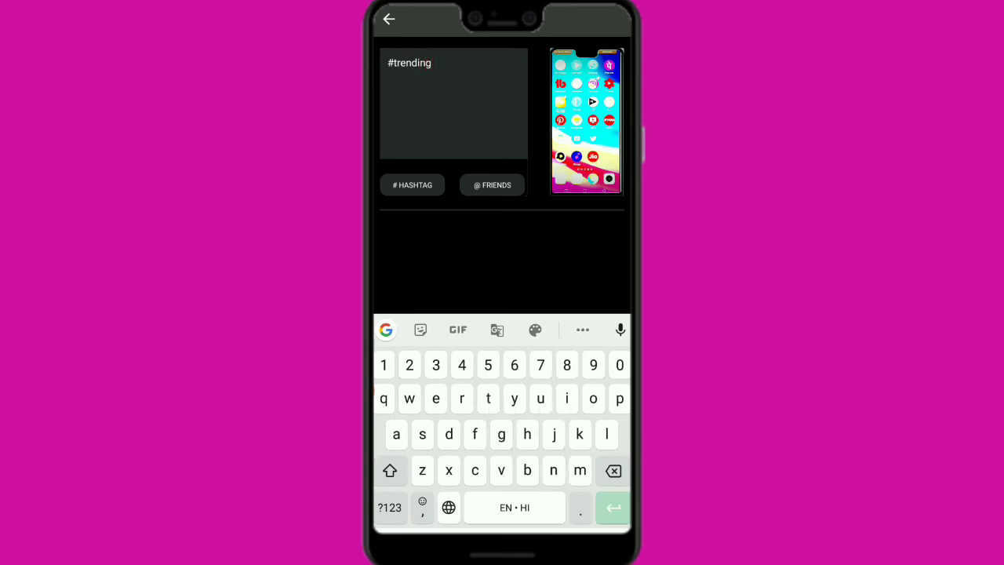
key("Escape")
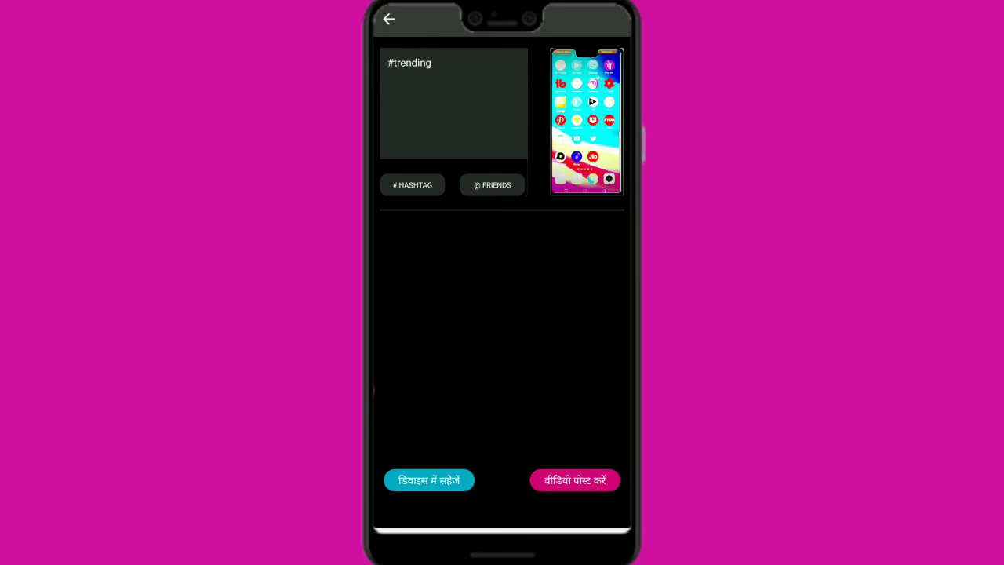
left_click(575, 480)
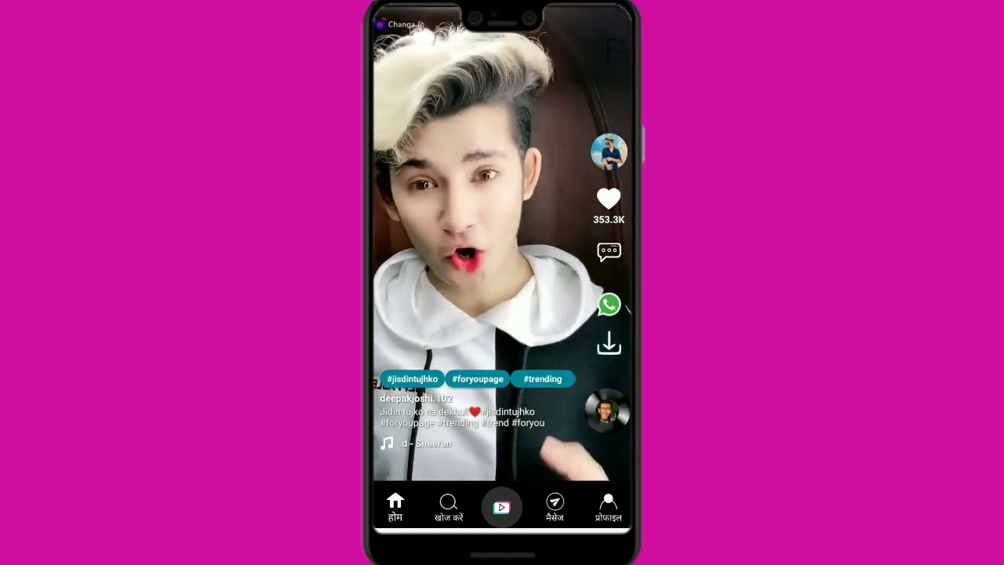
Open a chat with an online contact from Messages, then close the photo camera unused.
left_click(555, 506)
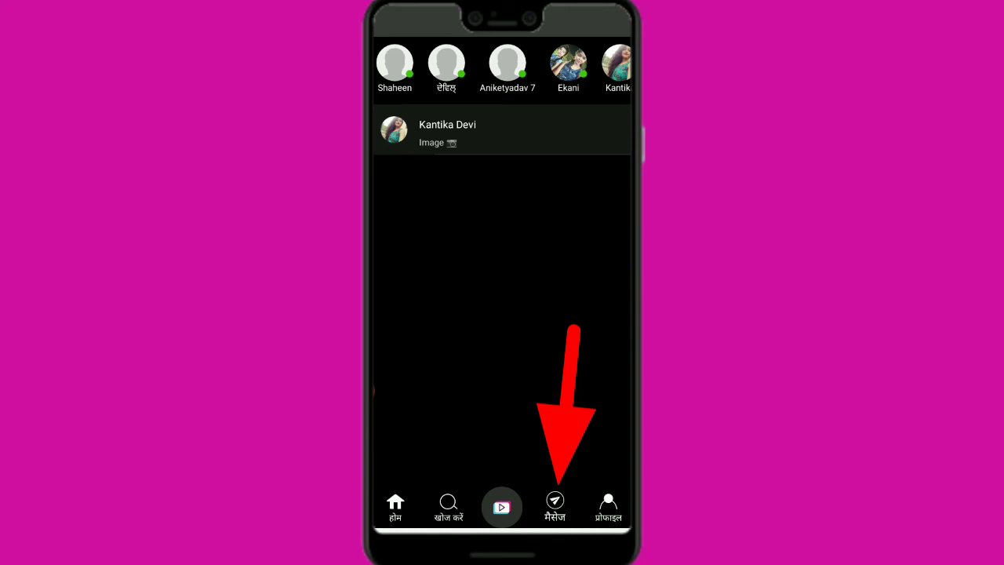
scroll(502, 67, "right", 3)
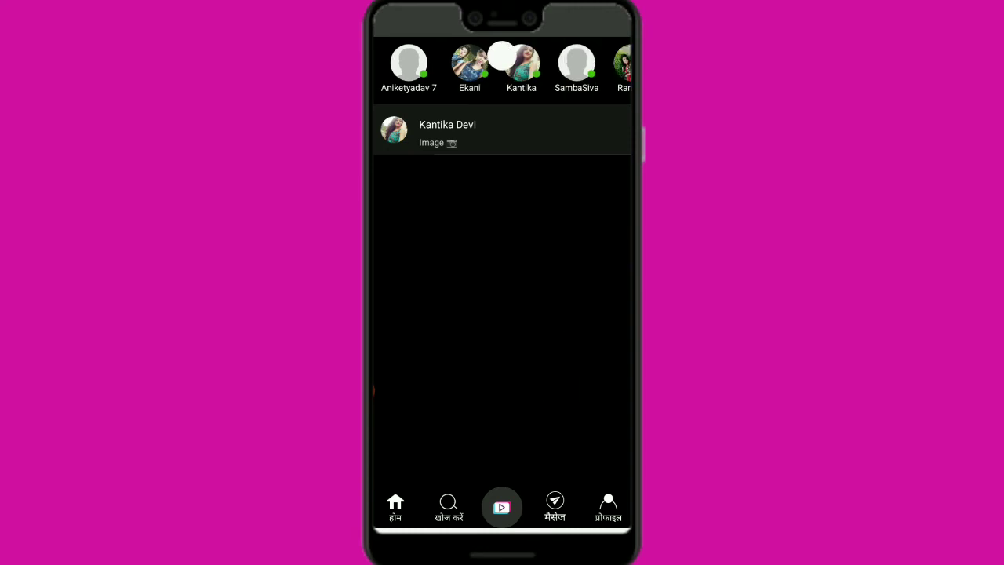
left_click(469, 63)
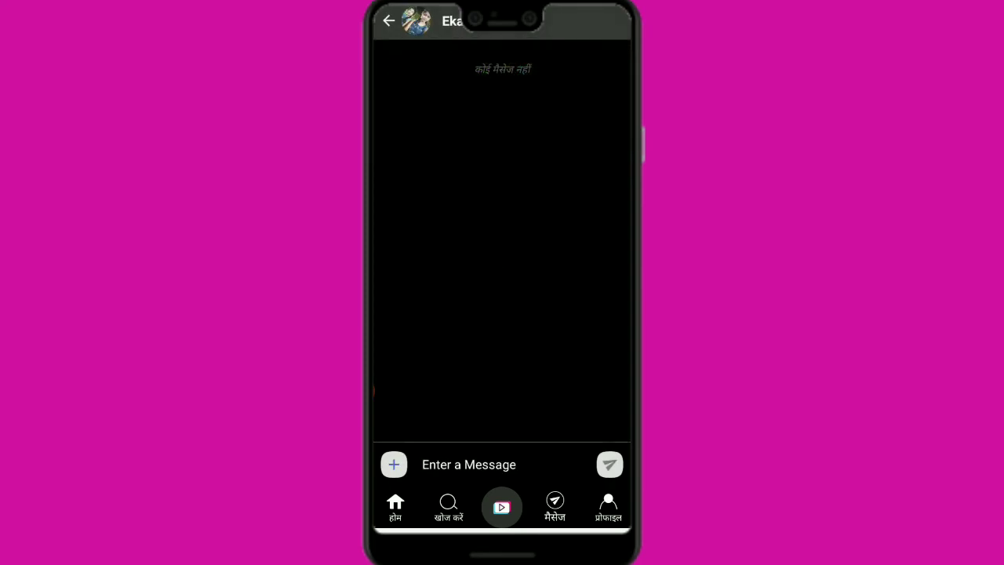
left_click(394, 465)
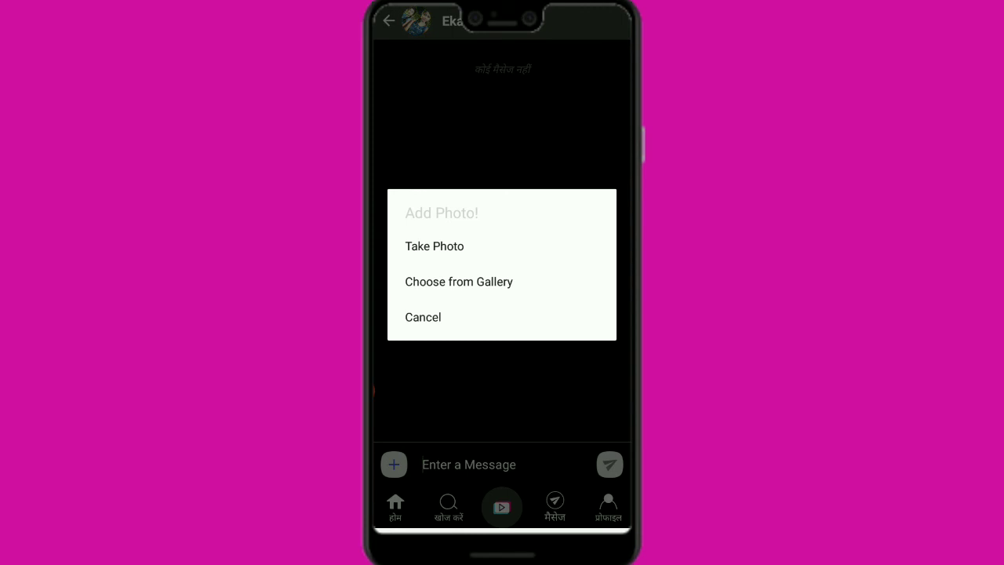
left_click(434, 245)
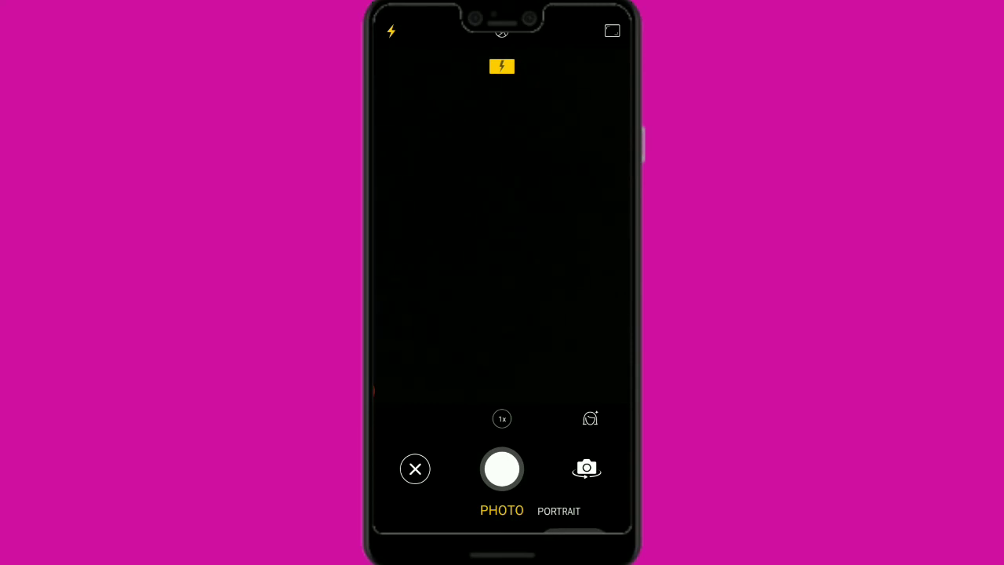
left_click(415, 469)
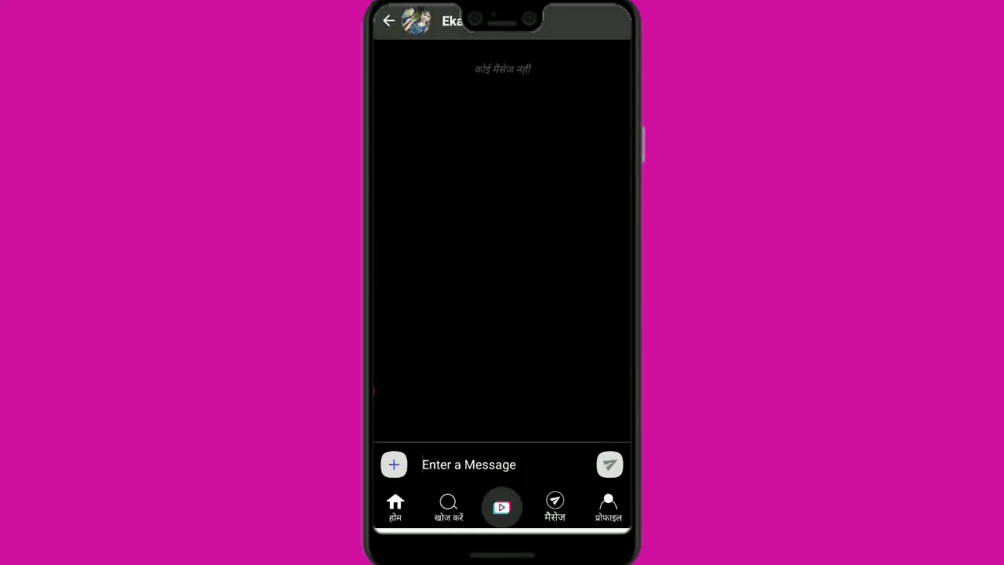
Send the message 'Vjvjj' to another online contact and return to the messages list.
left_click(554, 506)
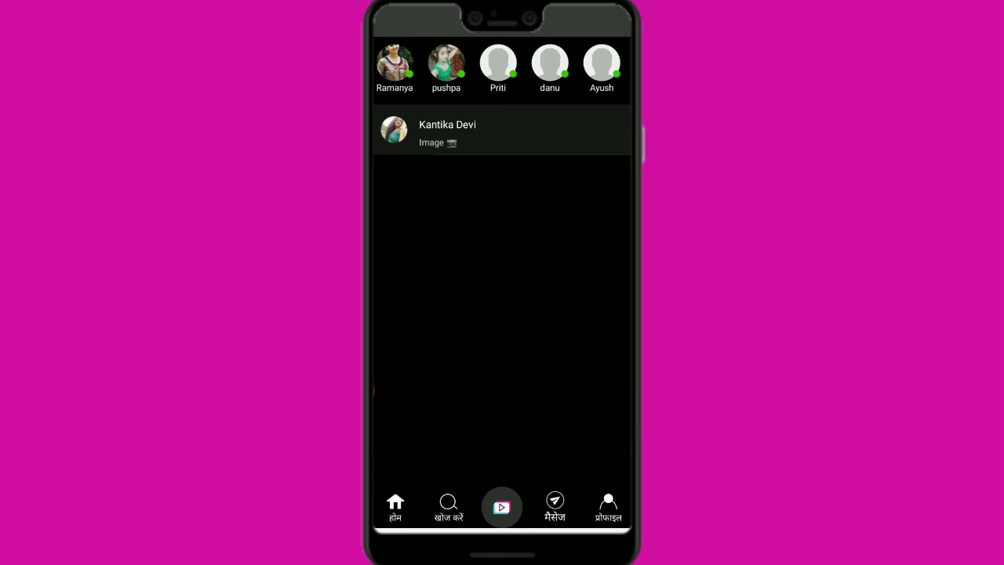
left_click(499, 63)
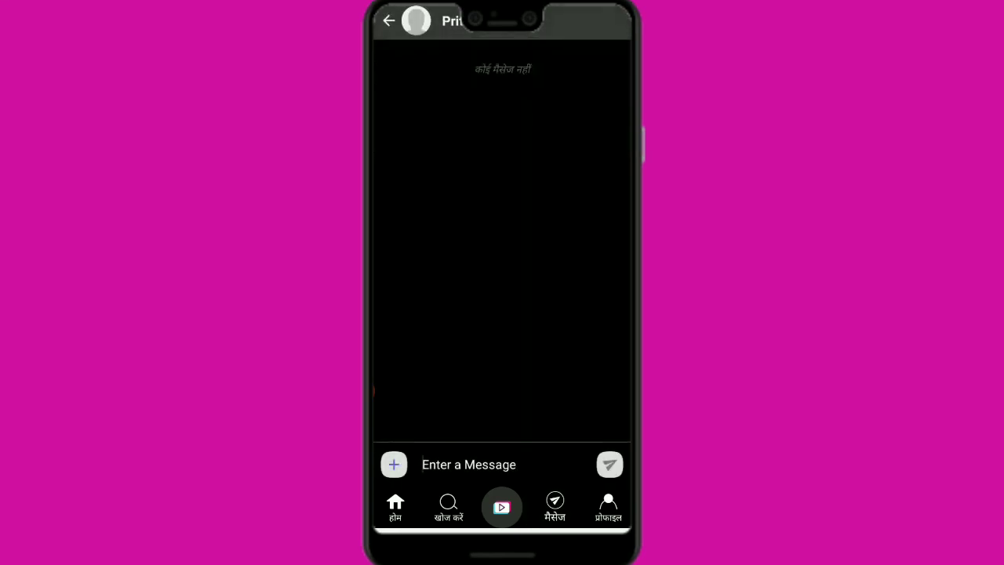
left_click(469, 464)
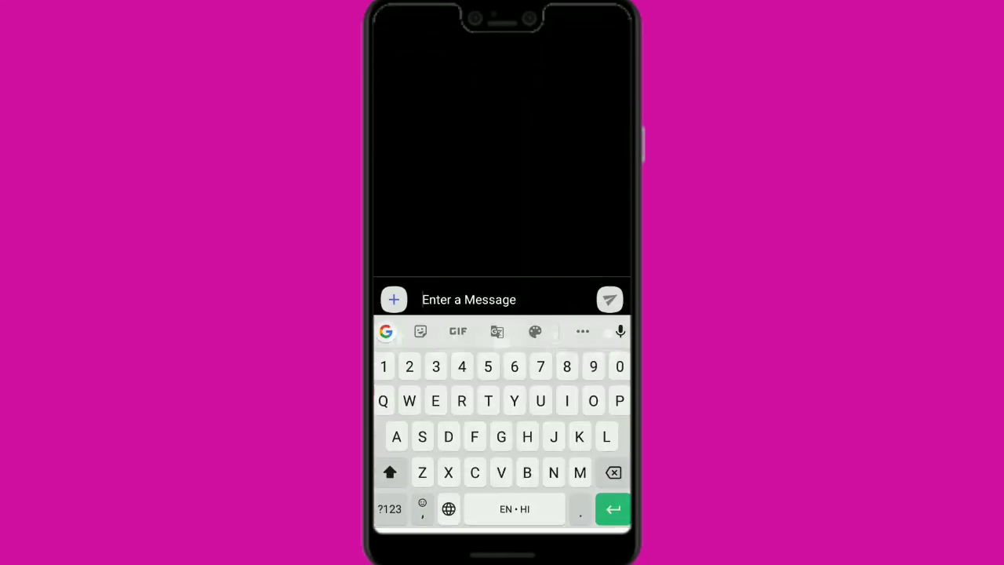
type("Vjvjj")
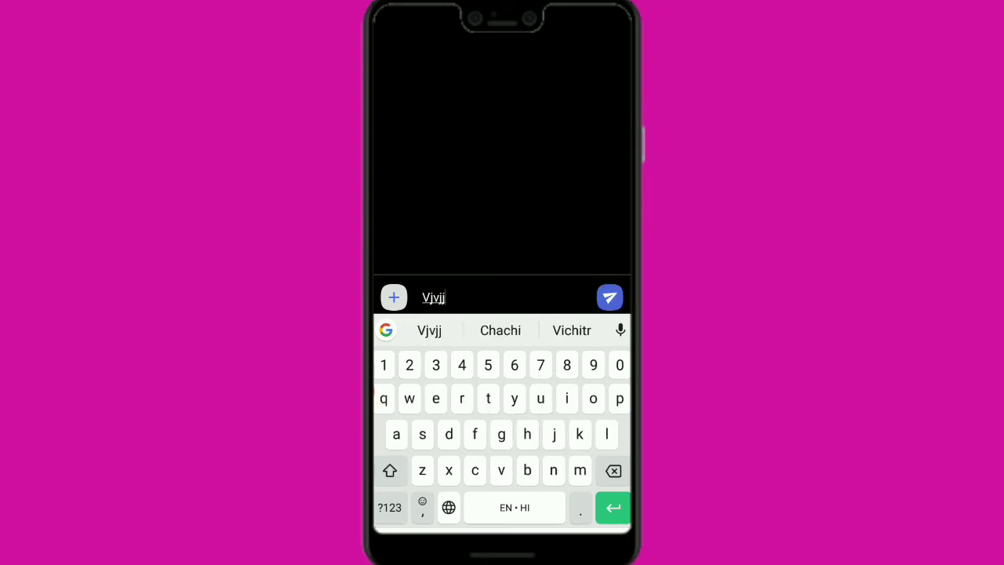
left_click(610, 297)
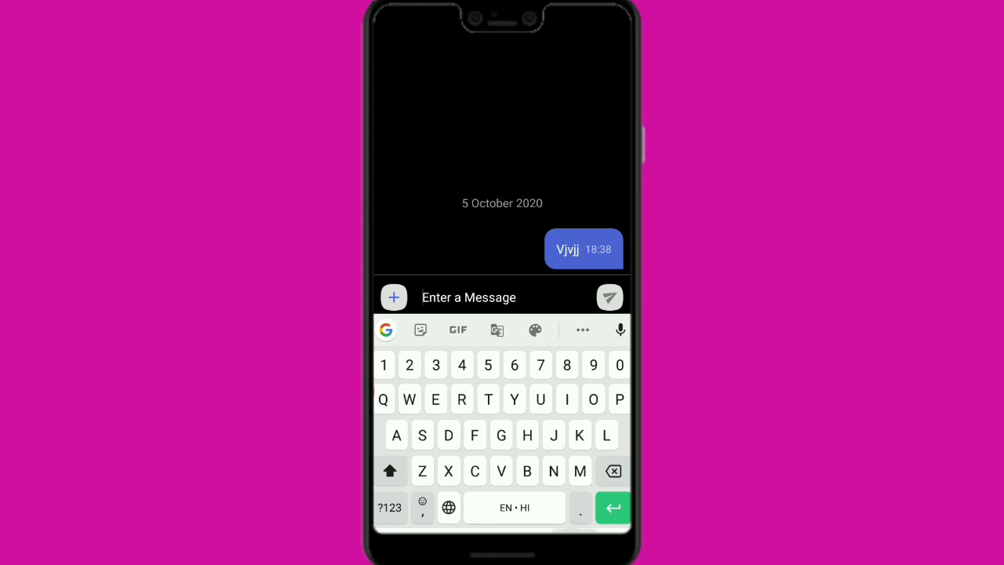
key("Escape")
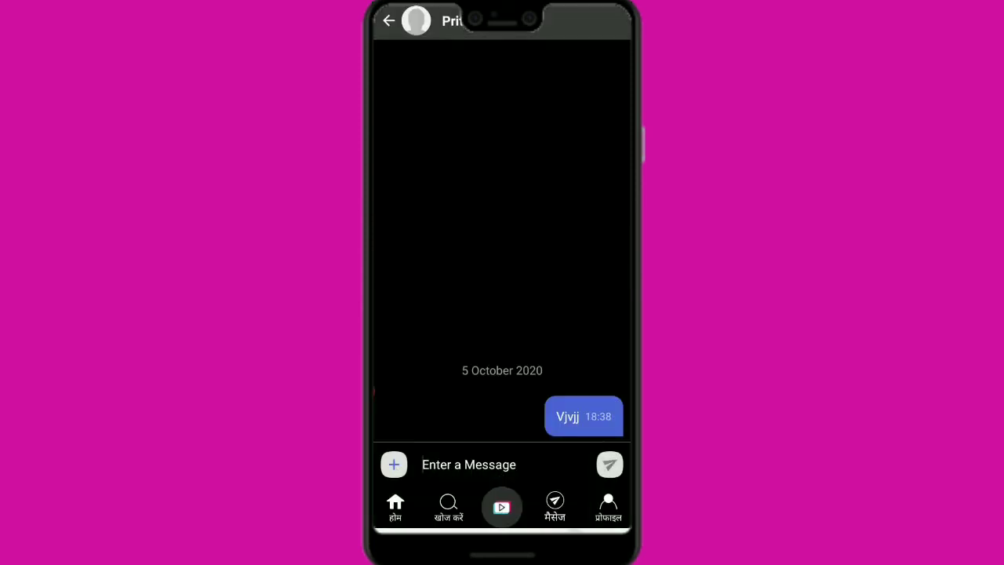
key("Escape")
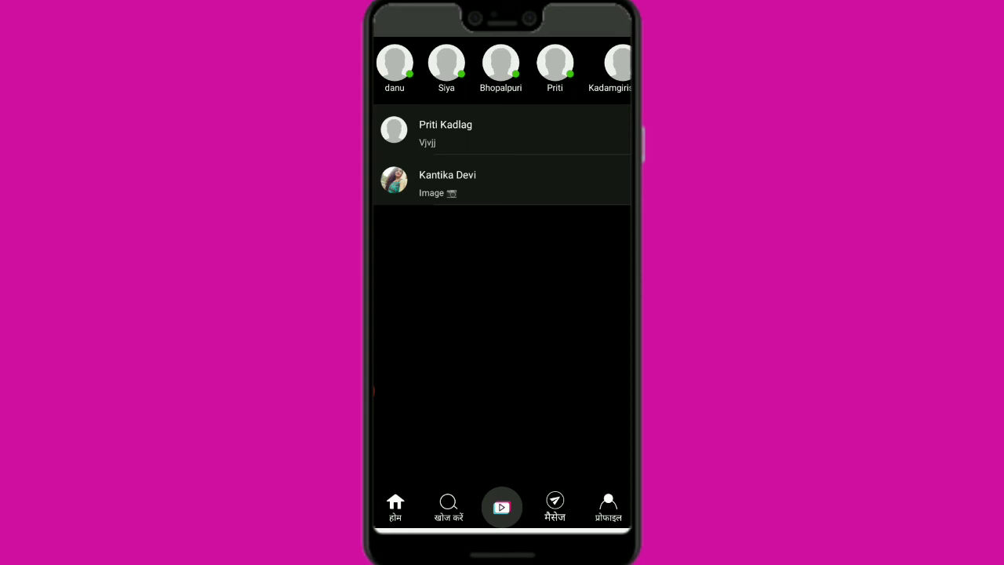
Visit the profile page, dismiss its countdown notice, return to the feed and open Search.
key("Escape")
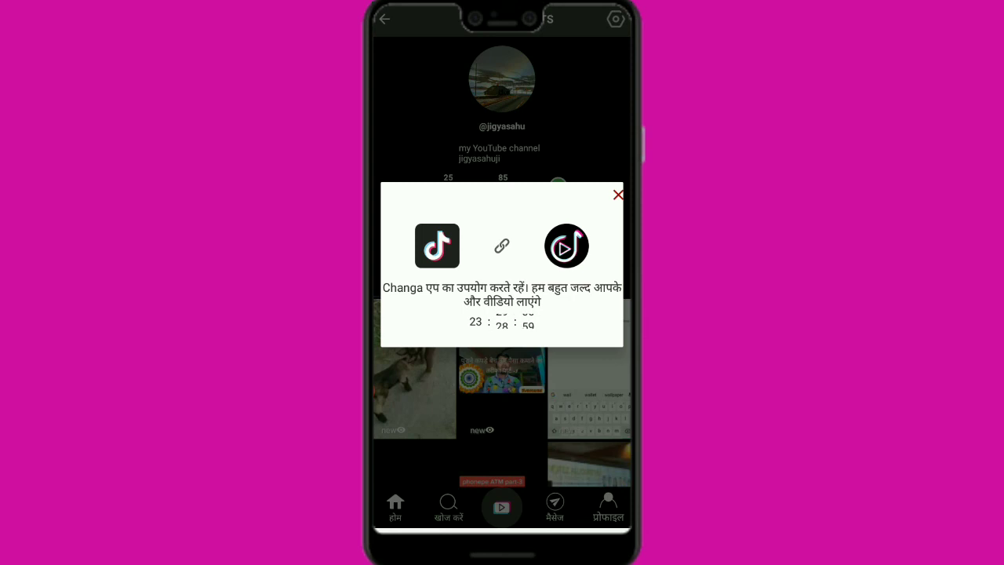
key("Escape")
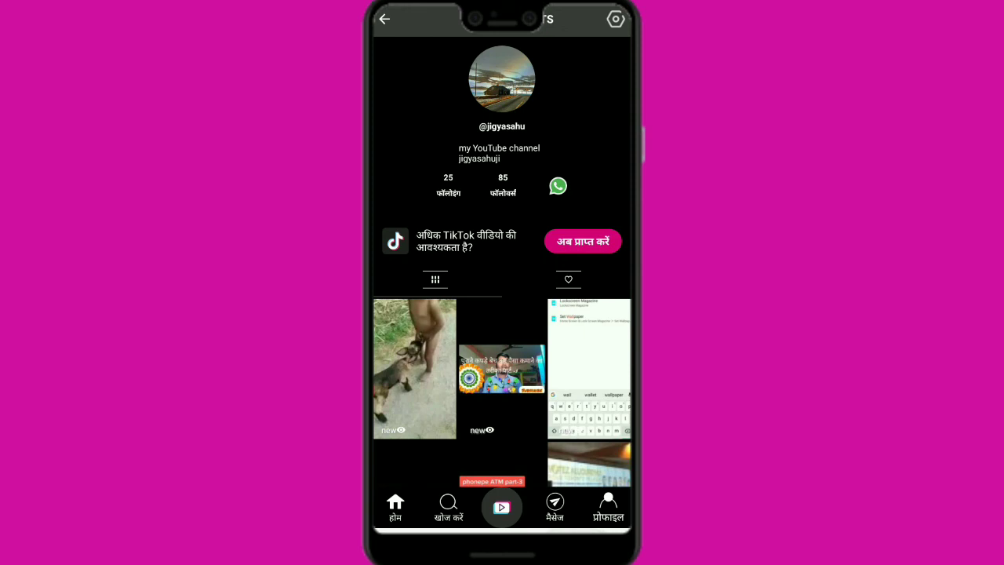
key("Escape")
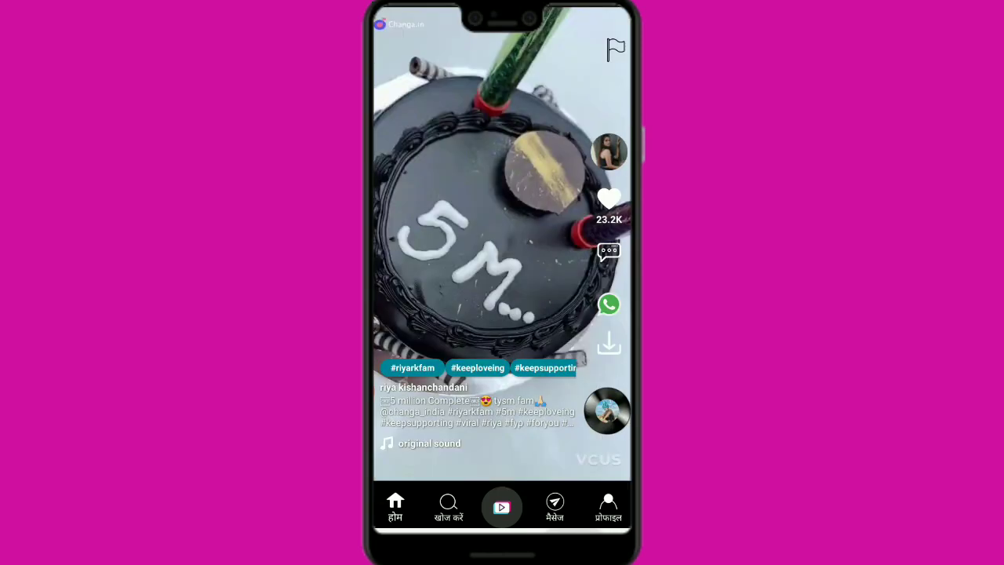
left_click(448, 506)
Back out of Changa to the Android home screen app grid.
key("Escape")
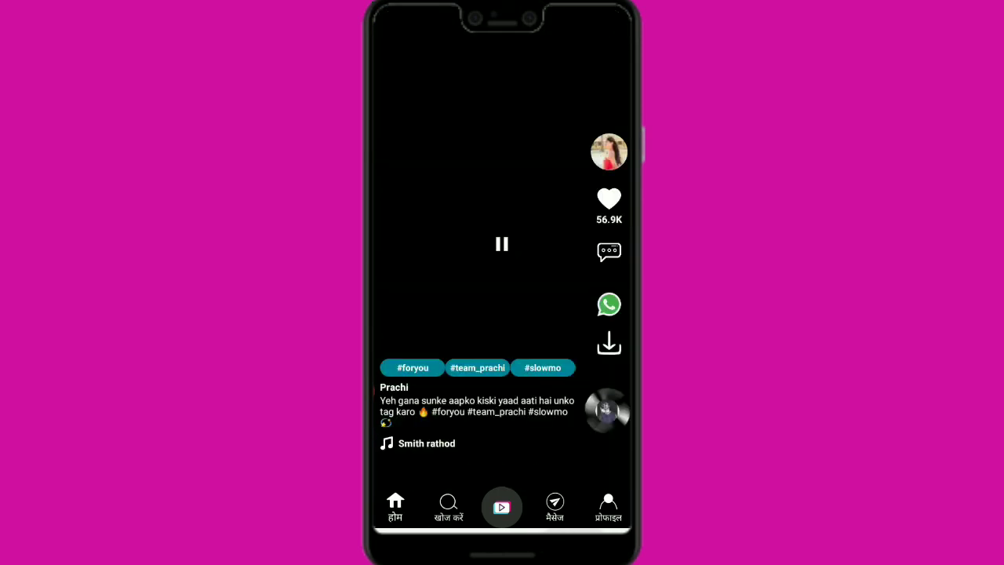
key("Escape")
key("Escape")
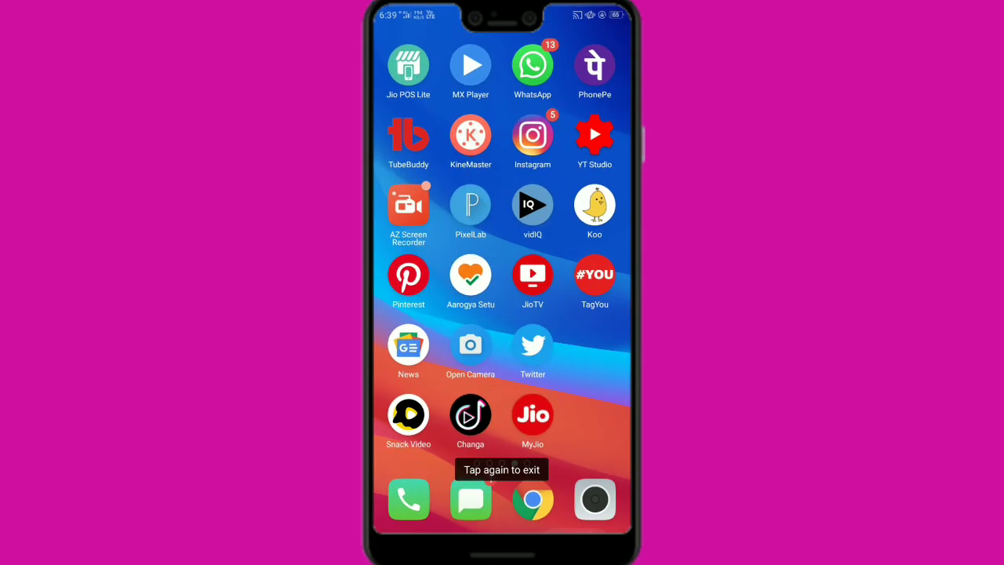